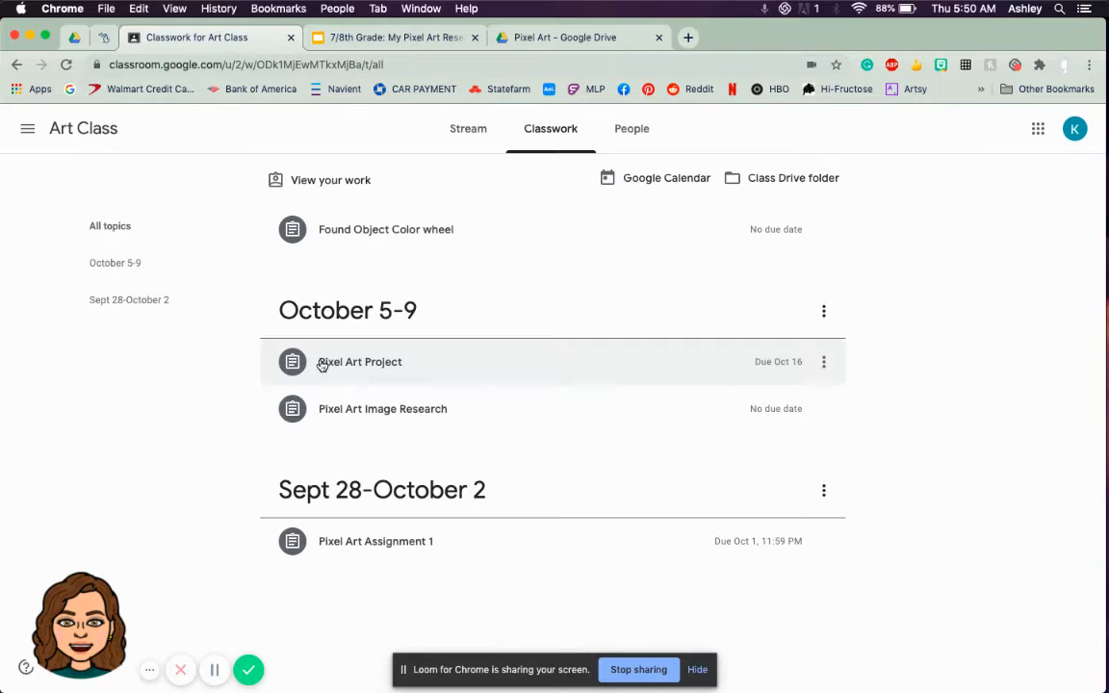
- Open the full details of the Pixel Art Image Research assignment in the October 5-9 classwork
left_click(359, 410)
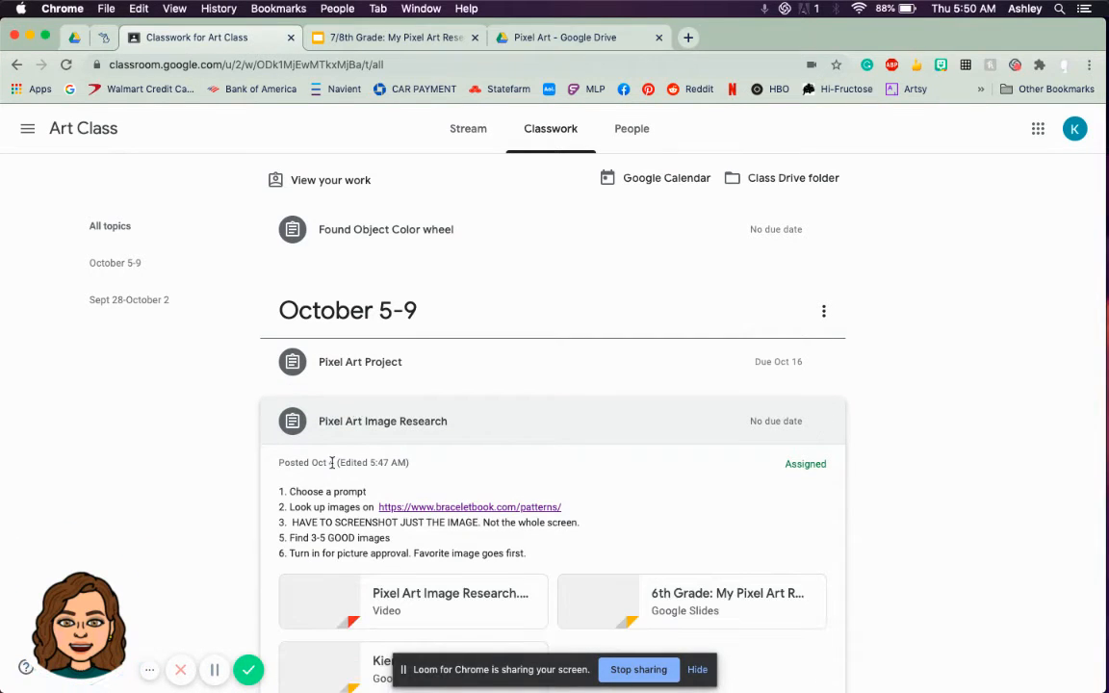
scroll(247, 501, "down", 3)
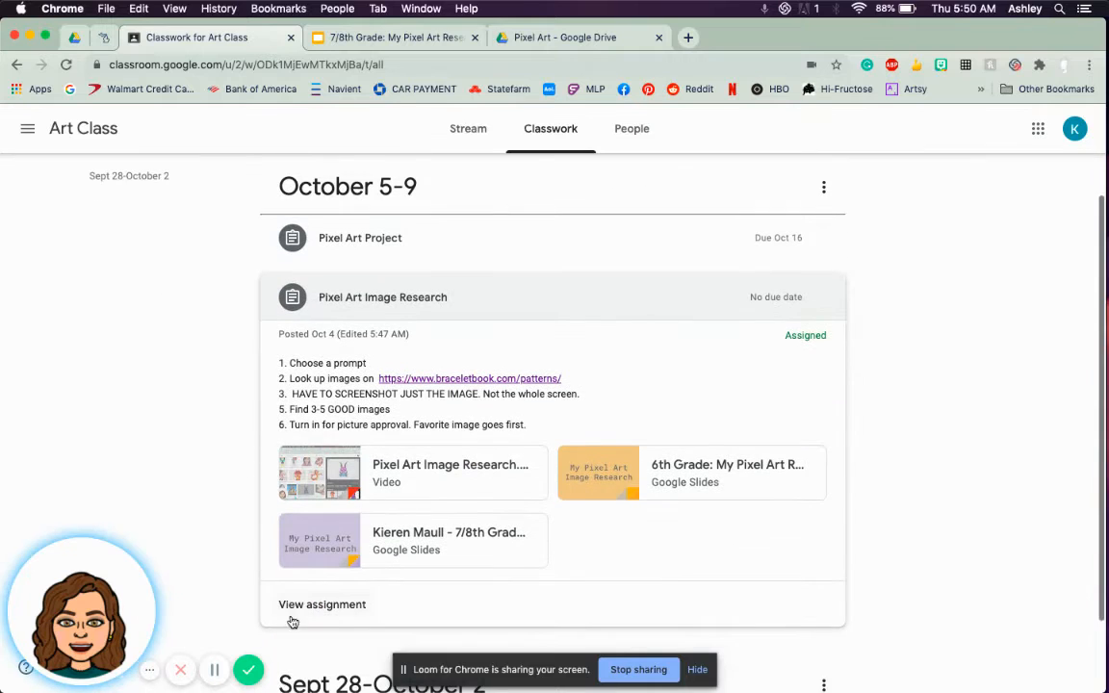
left_click(298, 607)
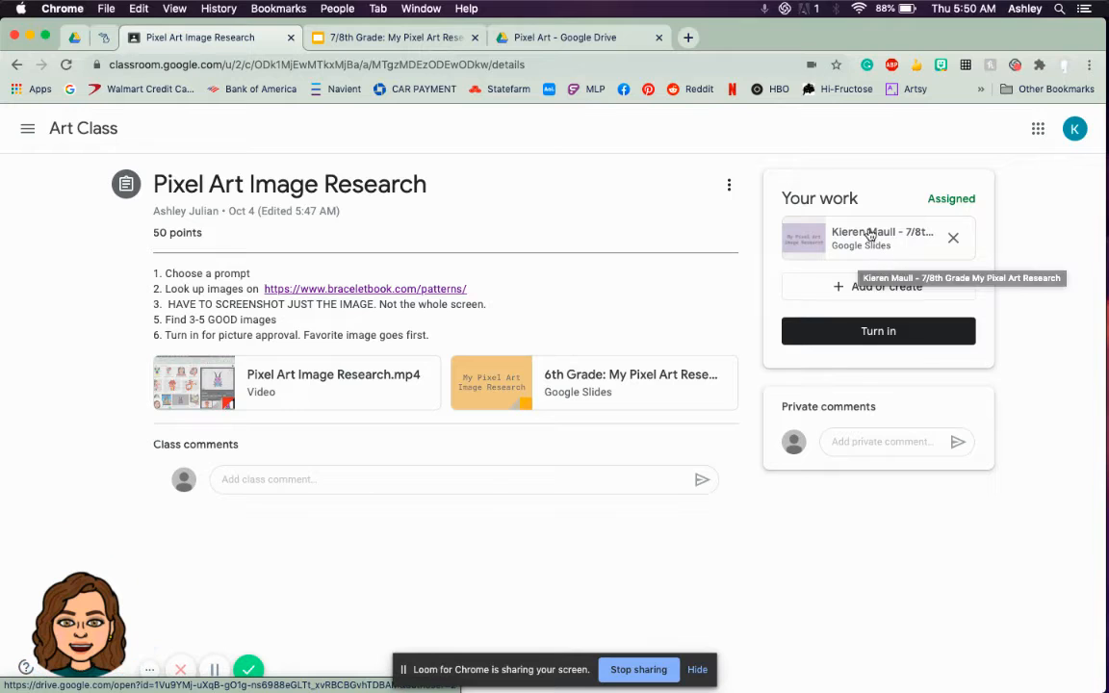
- In the 7/8th Grade: My Pixel Art Research slides, post the comment "Approved" on the Stitch slide and resolve it
left_click(392, 42)
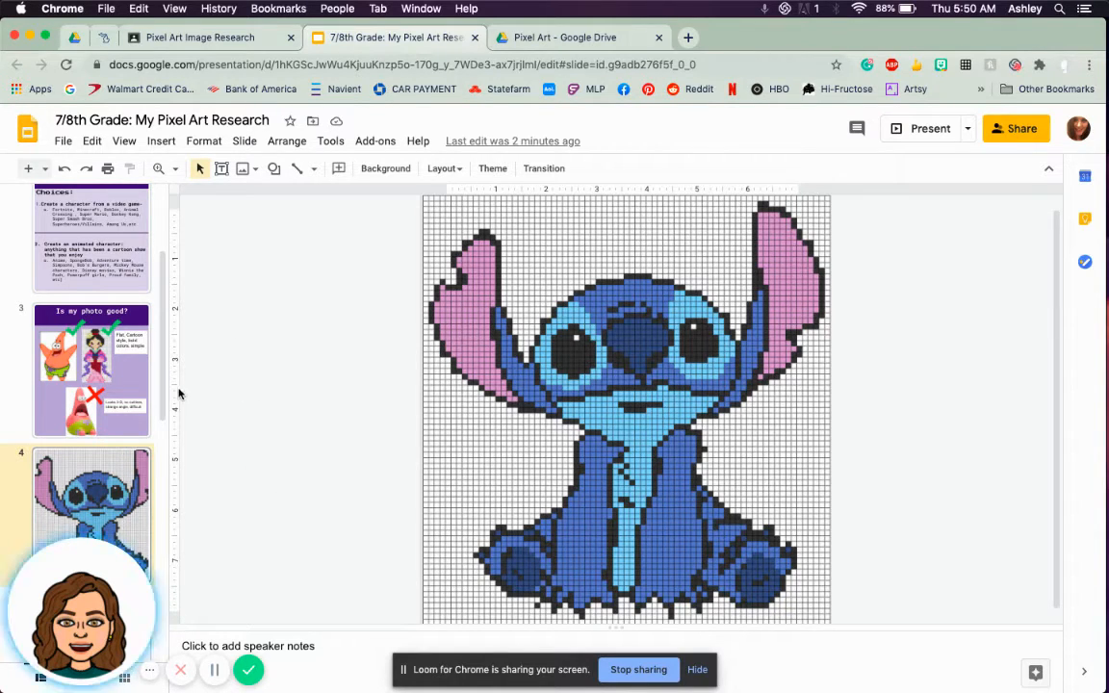
left_click(698, 669)
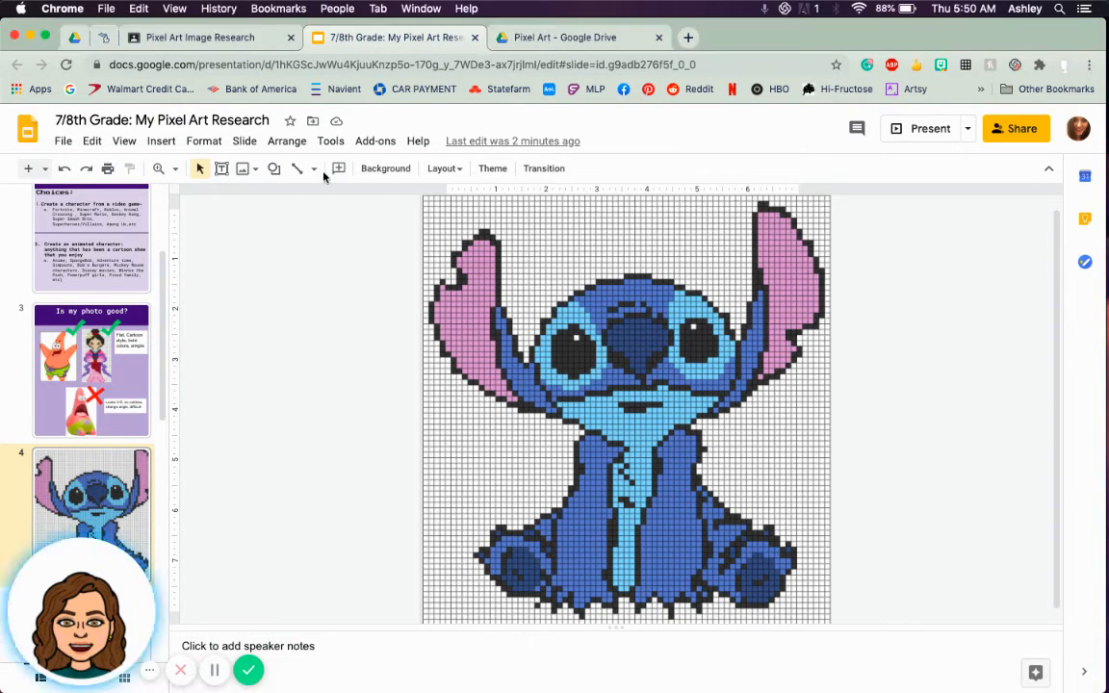
left_click(339, 170)
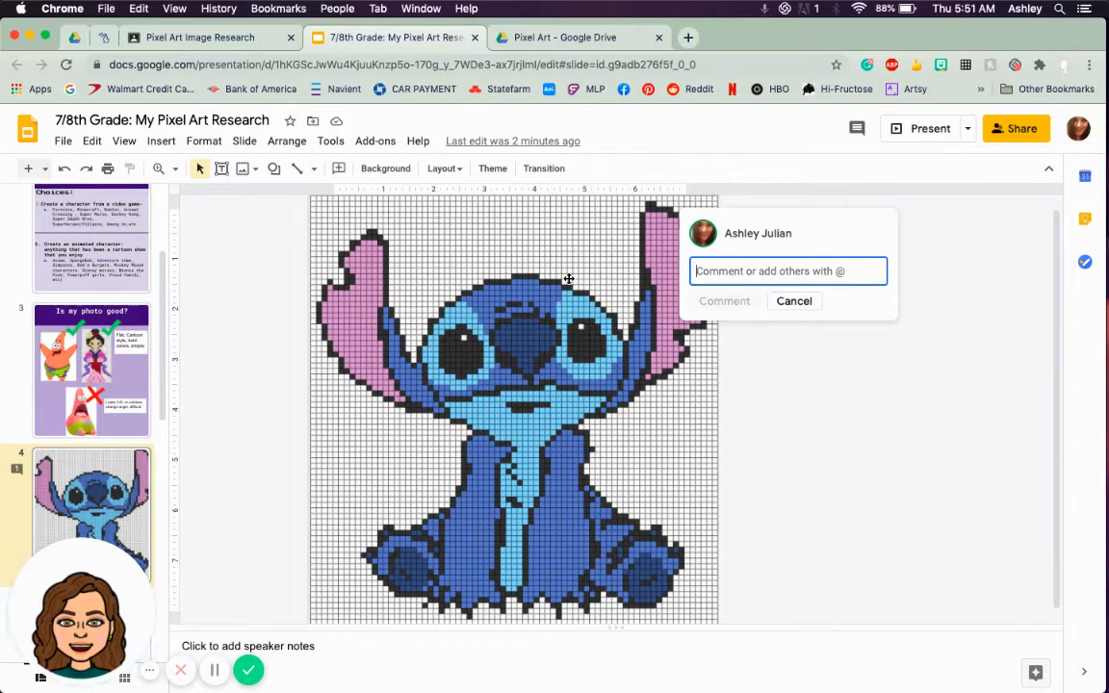
type("Approved")
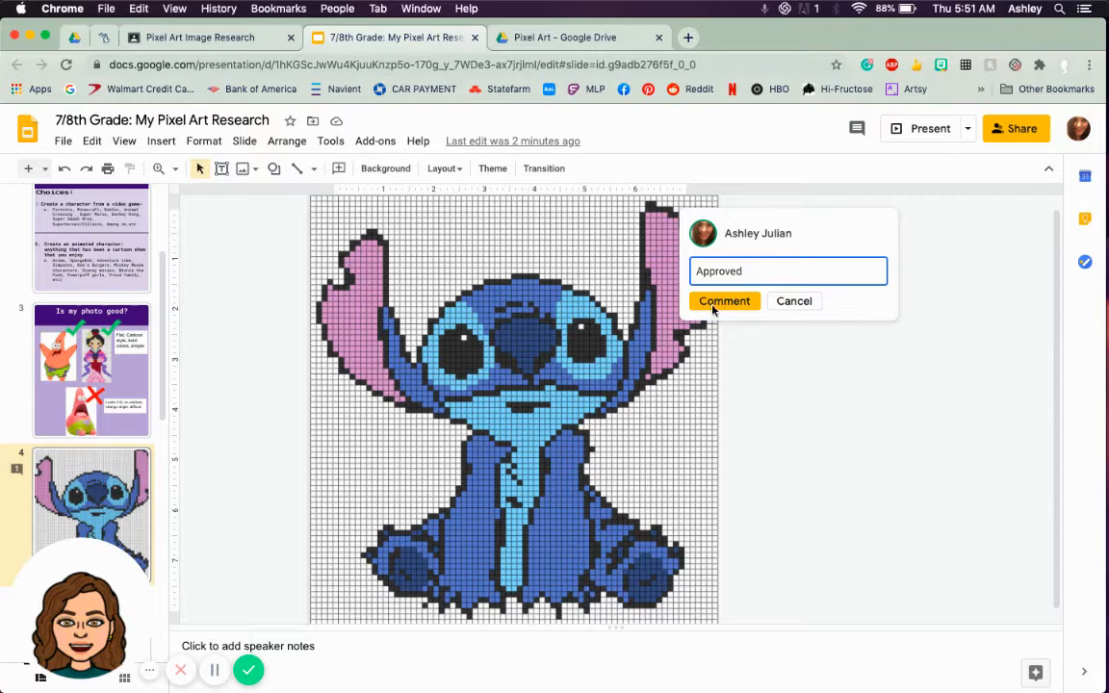
left_click(713, 306)
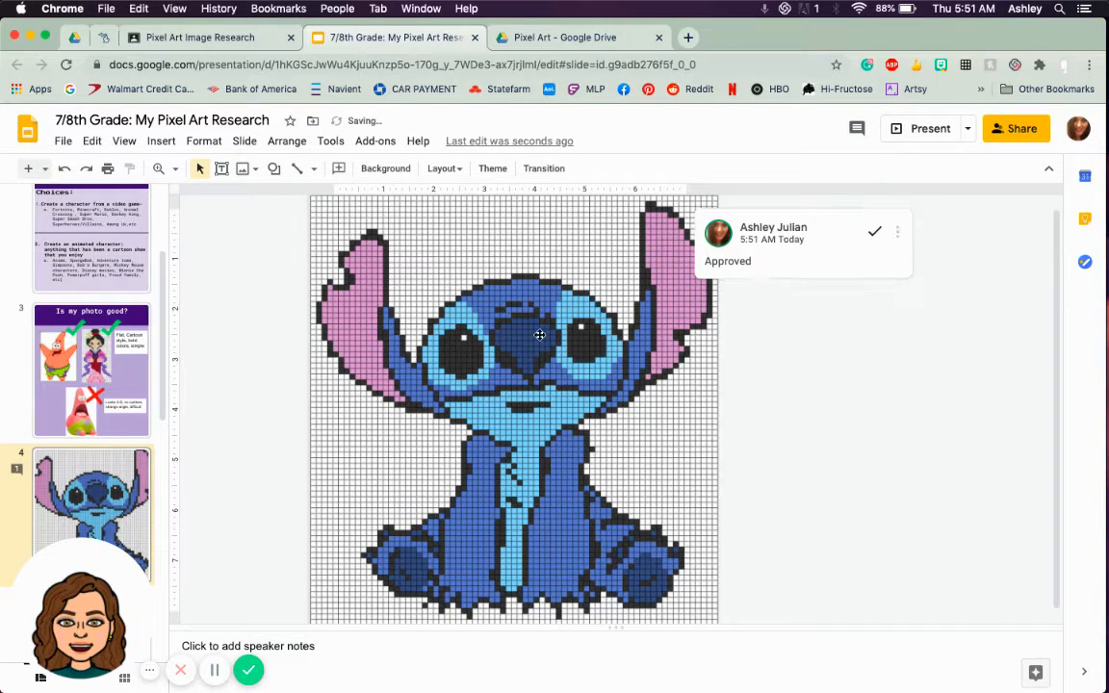
left_click(872, 235)
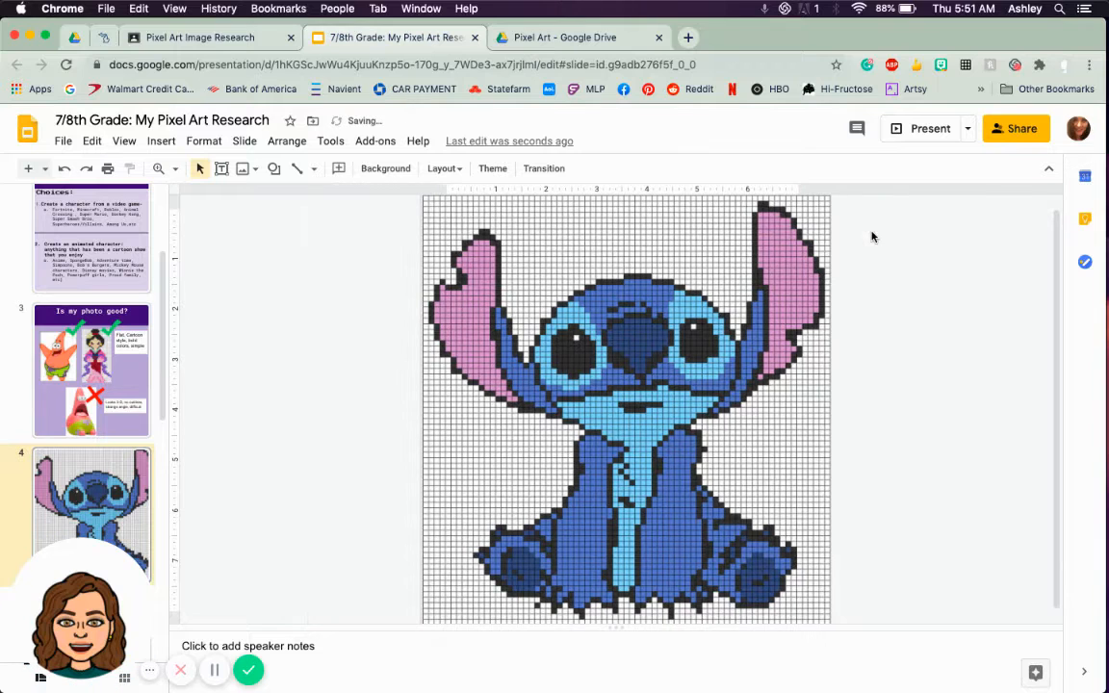
- Download the current Stitch slide as a JPEG image named Stitch to the Desktop
left_click(62, 142)
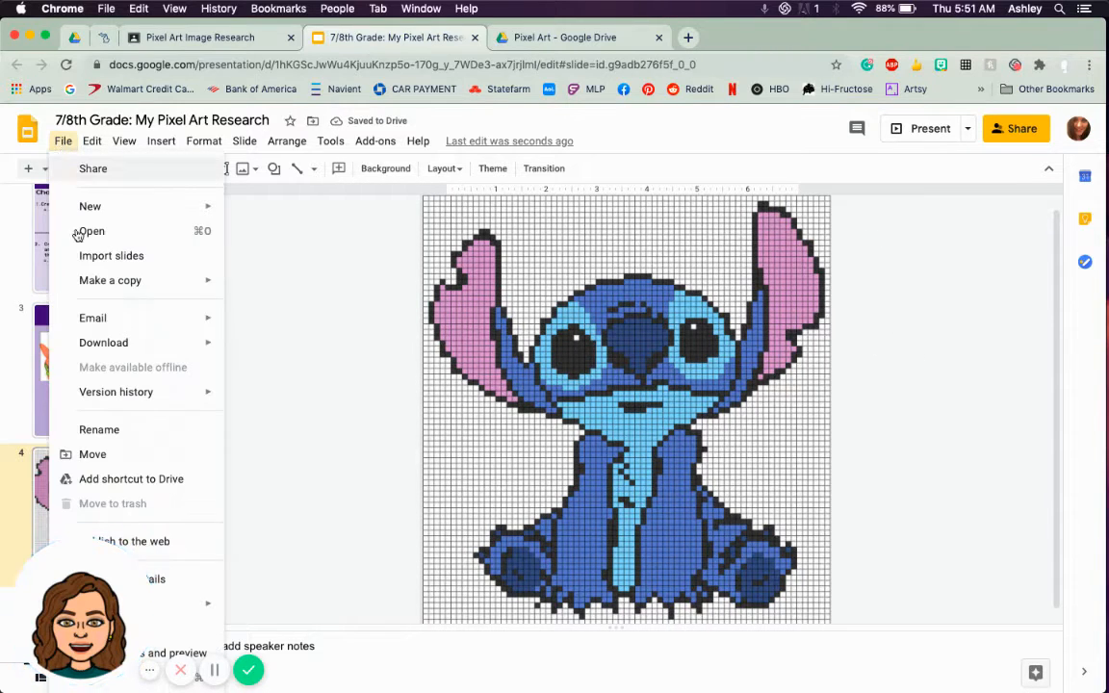
mouse_move(87, 345)
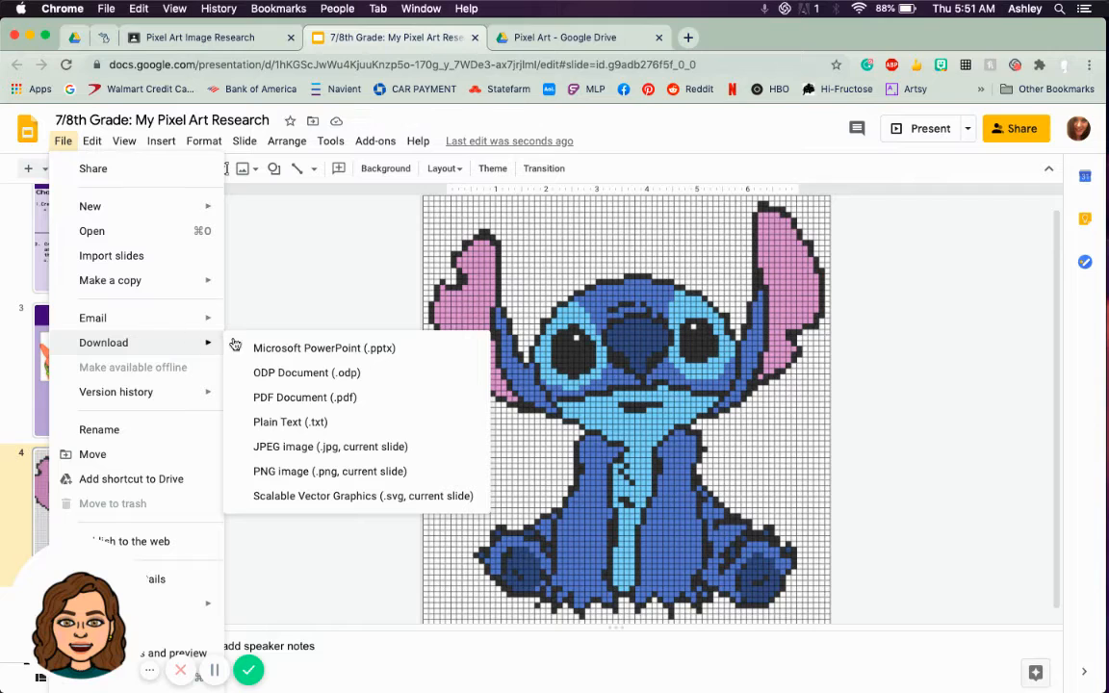
left_click(296, 446)
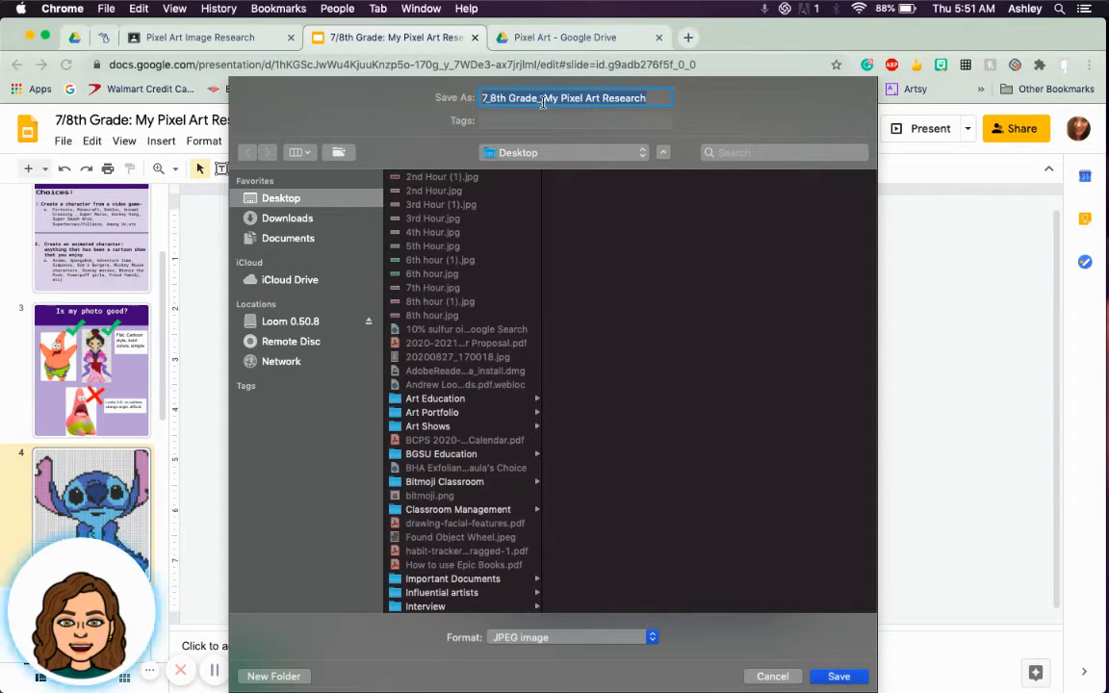
type("Stitch")
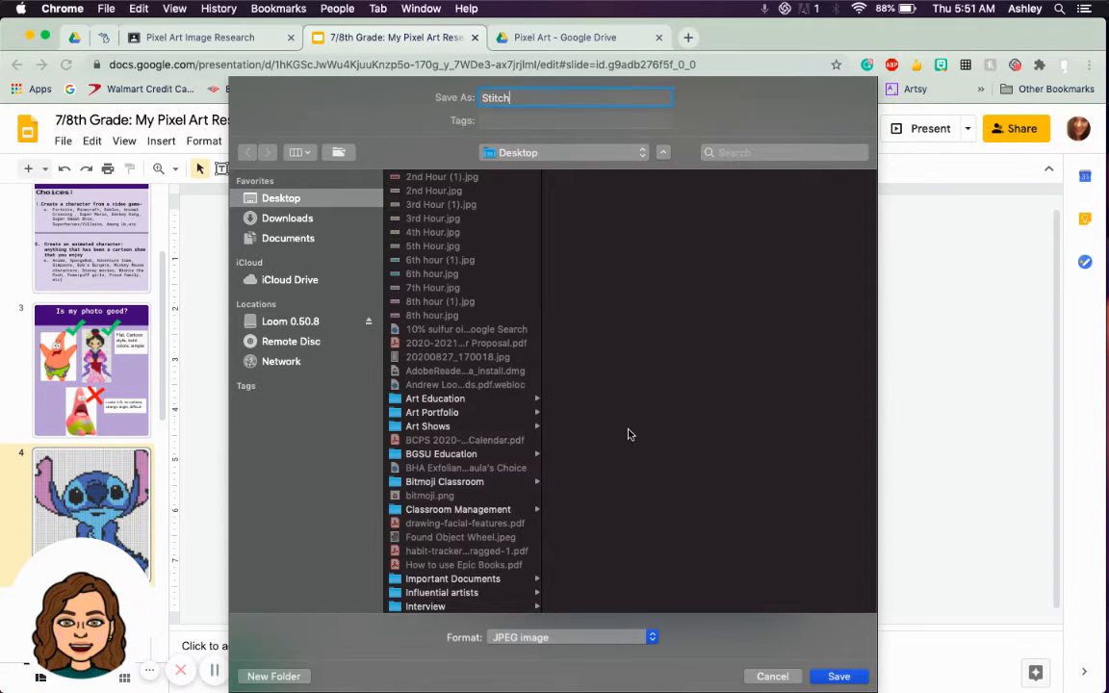
key("Return")
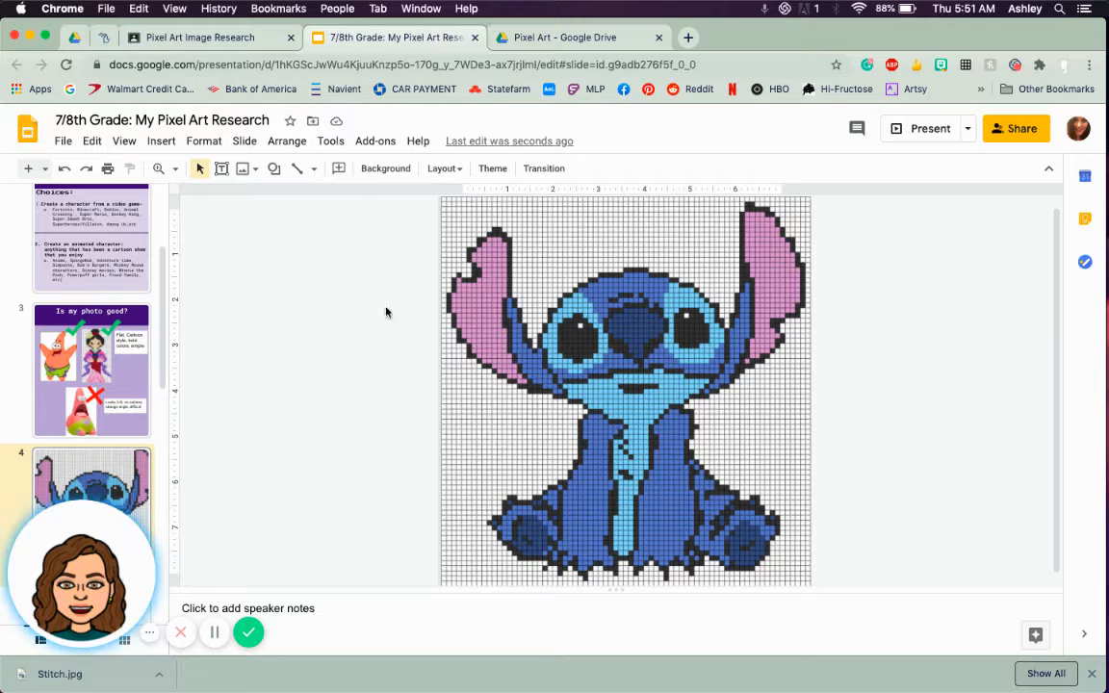
- Return to the Art Class classwork, view the Pixel Art Project assignment and open its attached 7/8th Grade Pixel Template spreadsheet
left_click(196, 38)
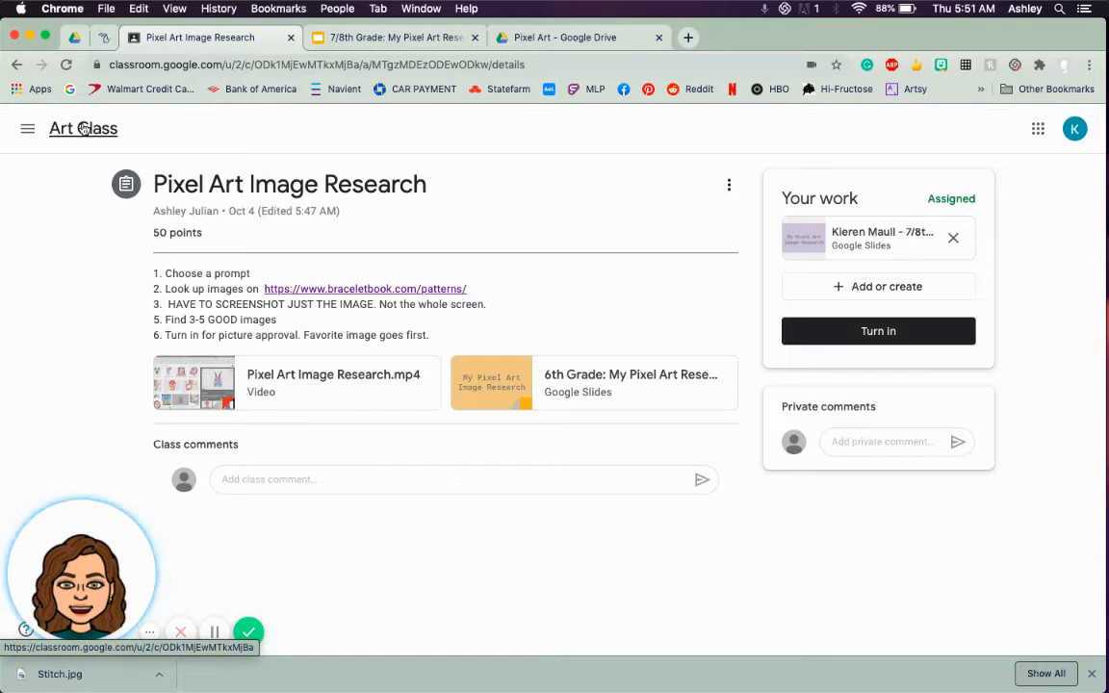
left_click(16, 65)
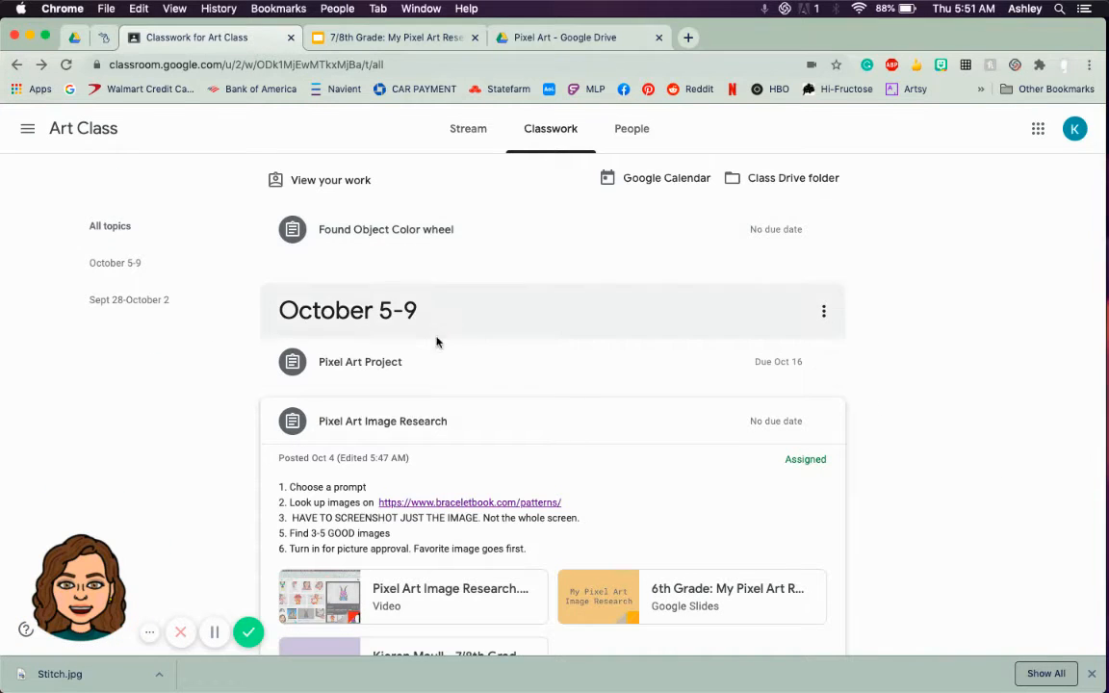
left_click(415, 362)
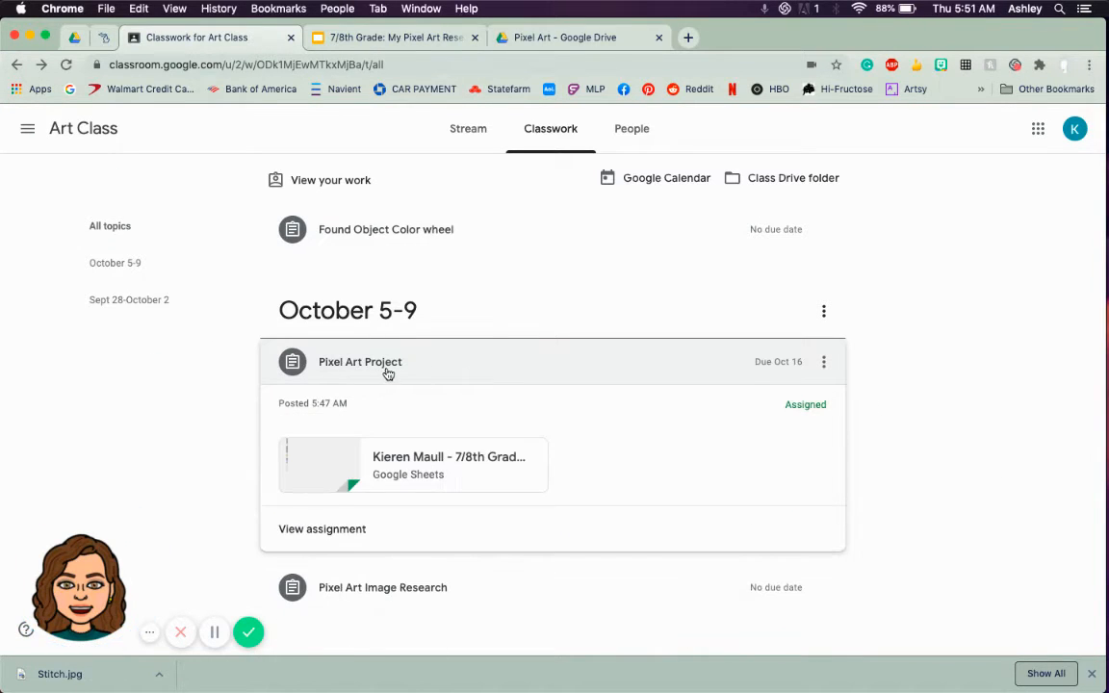
scroll(333, 483, "down", 1)
left_click(316, 512)
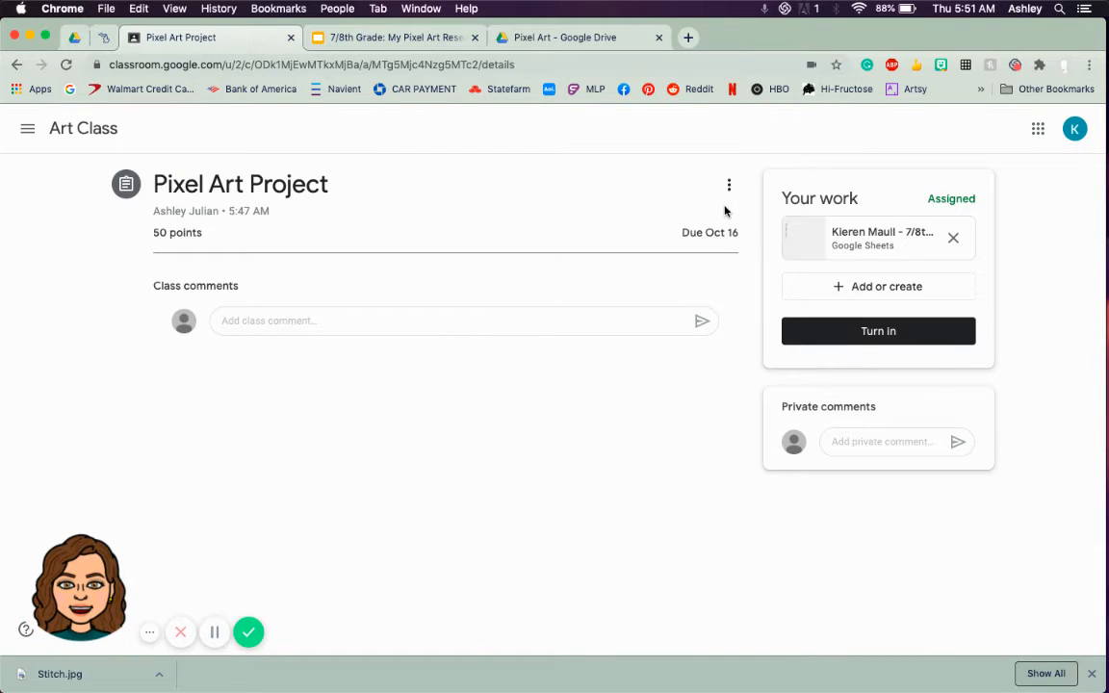
left_click(851, 248)
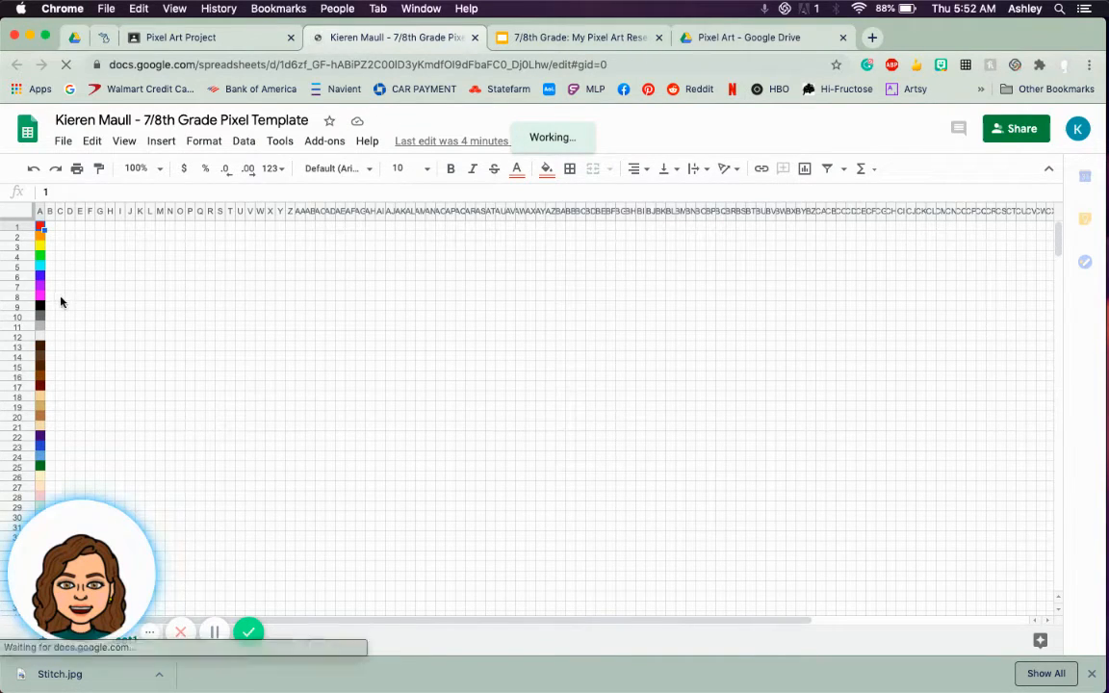
- Examine the template's colour palette in column A and its blank grid, and dismiss the Google Drive trash notice
scroll(47, 340, "down", 3)
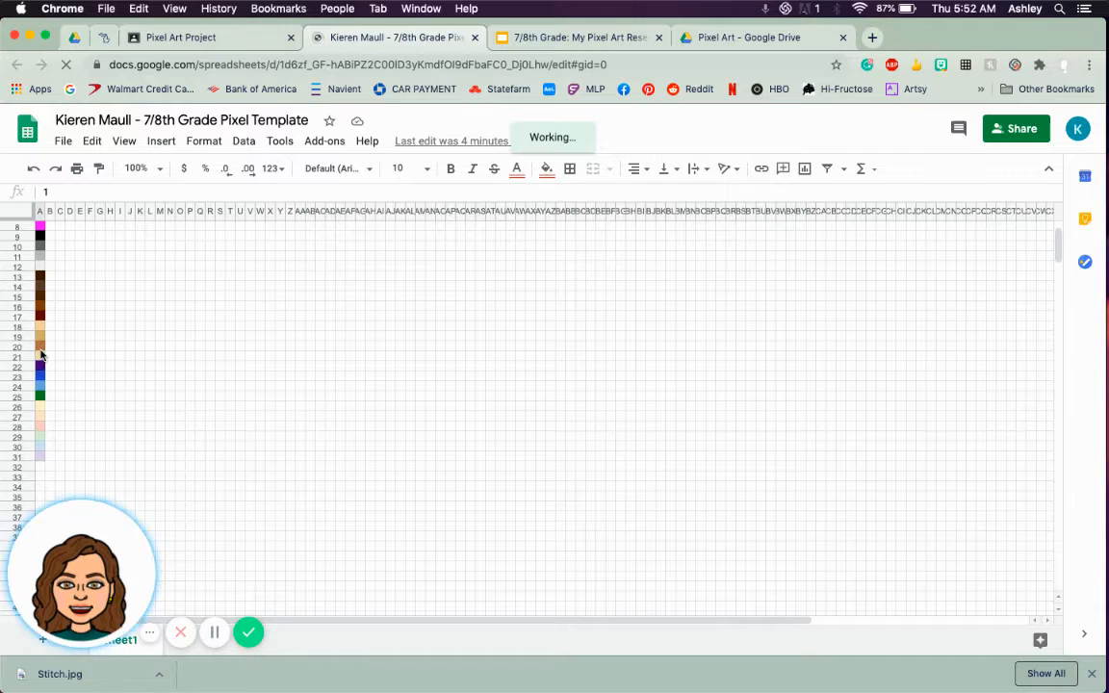
scroll(41, 356, "up", 1)
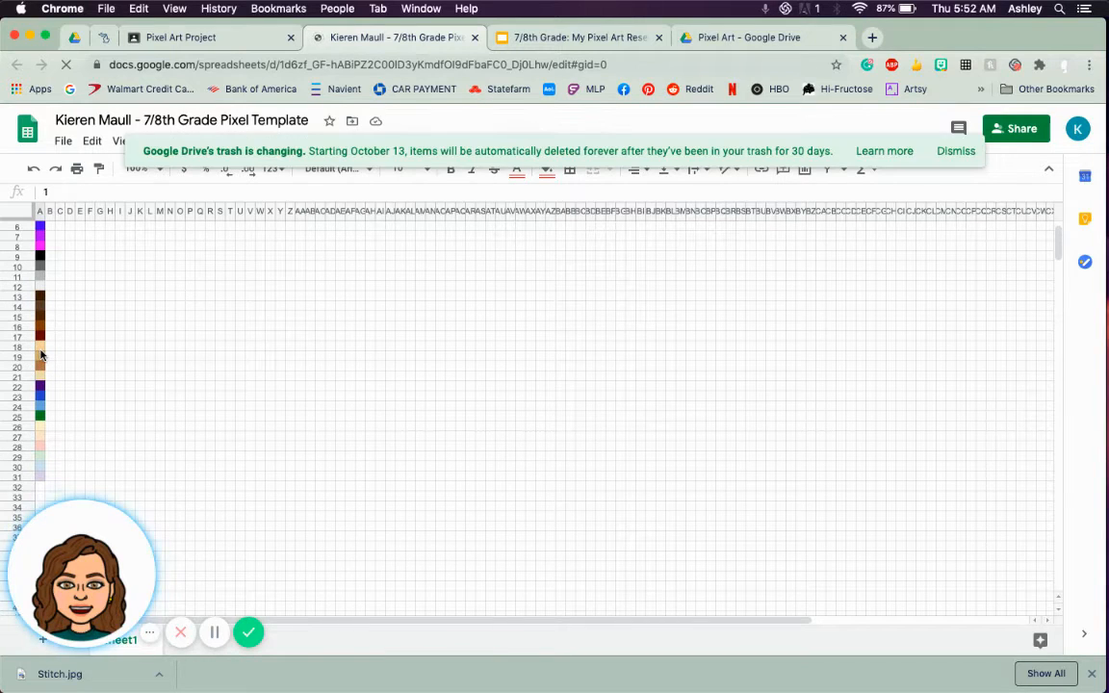
scroll(40, 357, "up", 2)
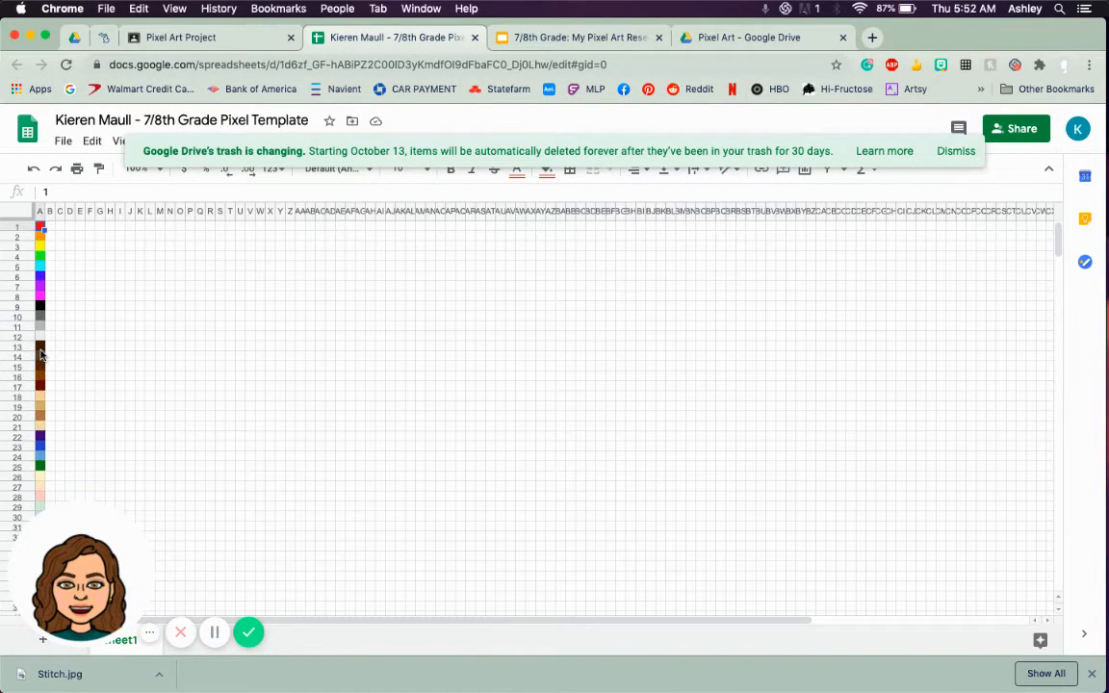
left_click(42, 270)
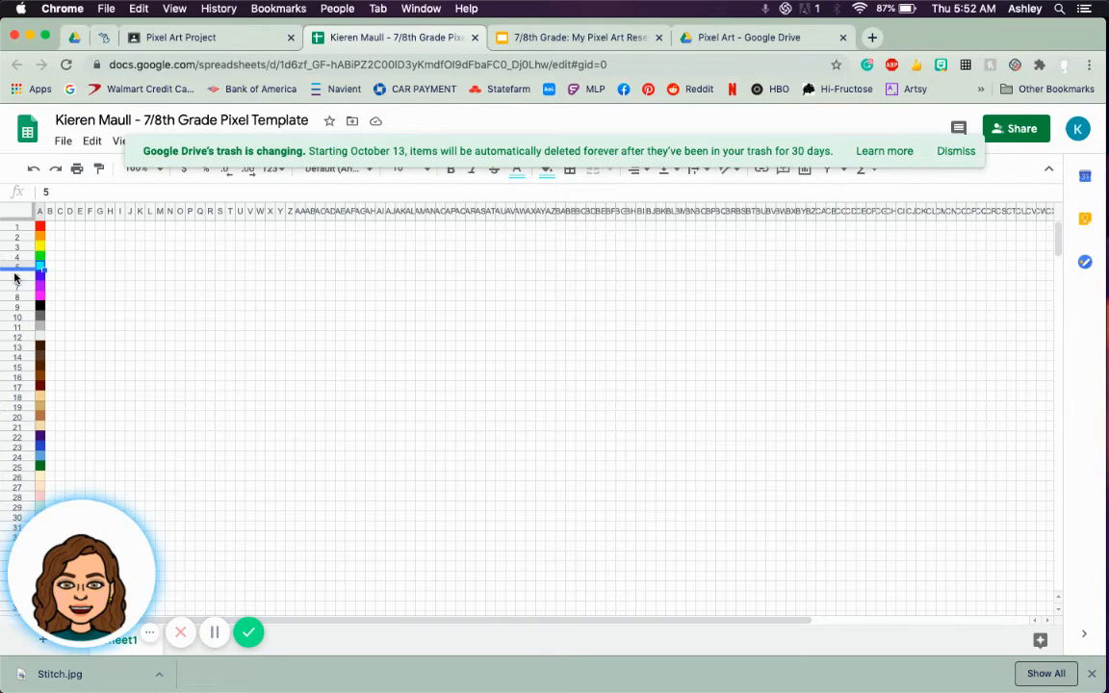
left_click(100, 286)
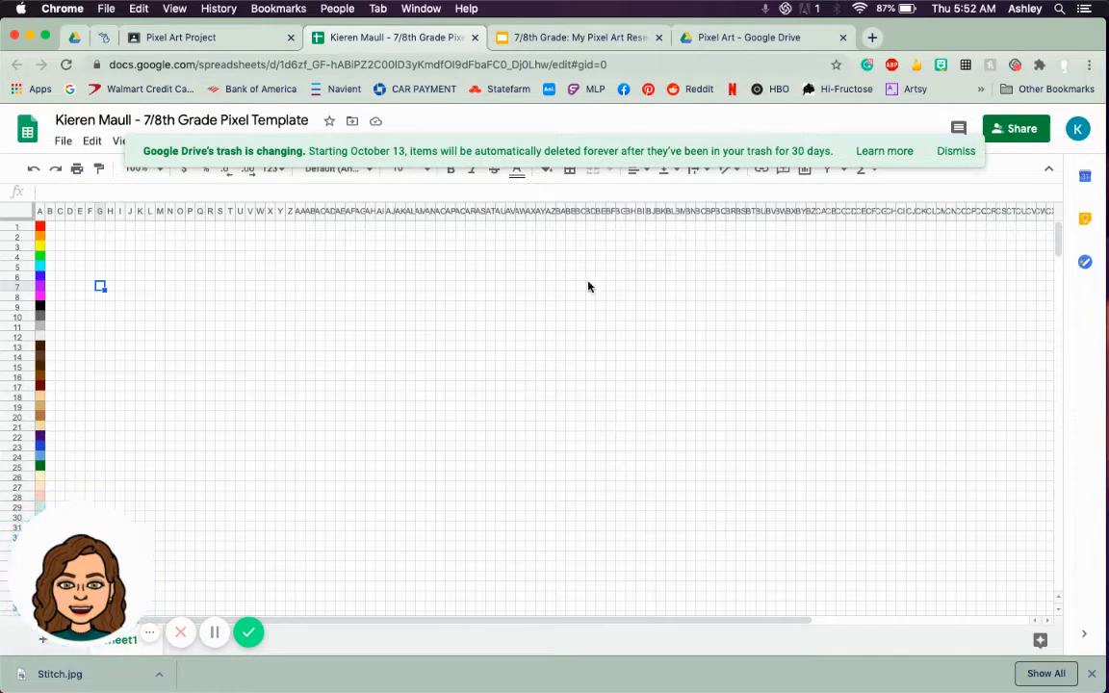
left_click(952, 152)
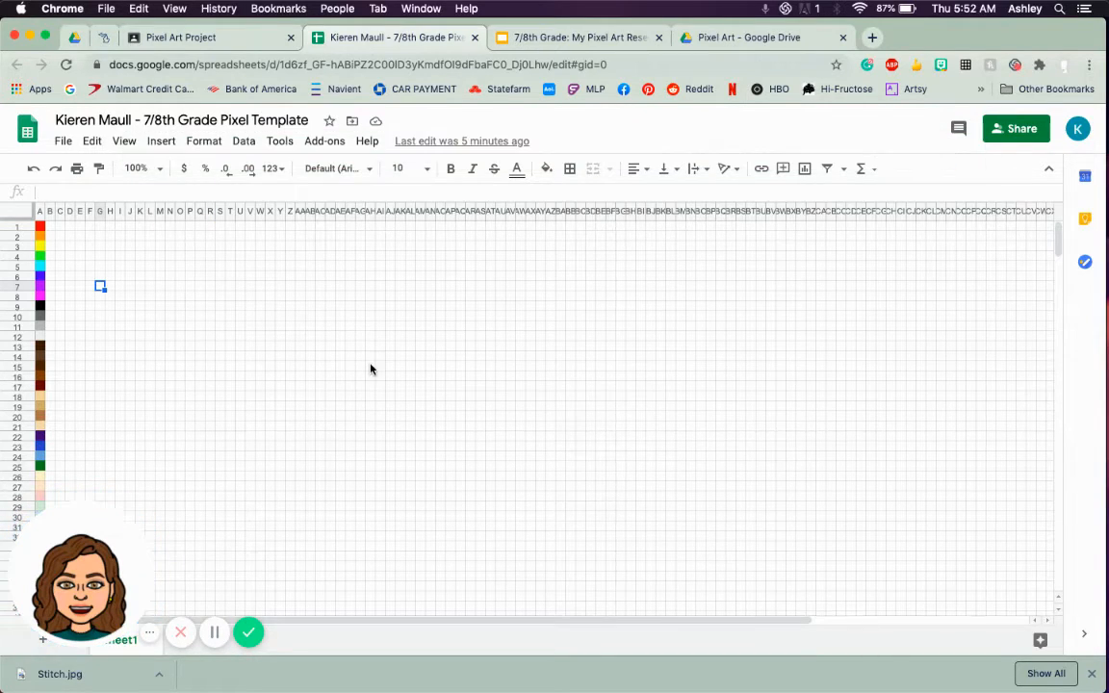
- Insert Stitch.jpg from the Desktop into the pixel template as an image over cells
left_click(157, 143)
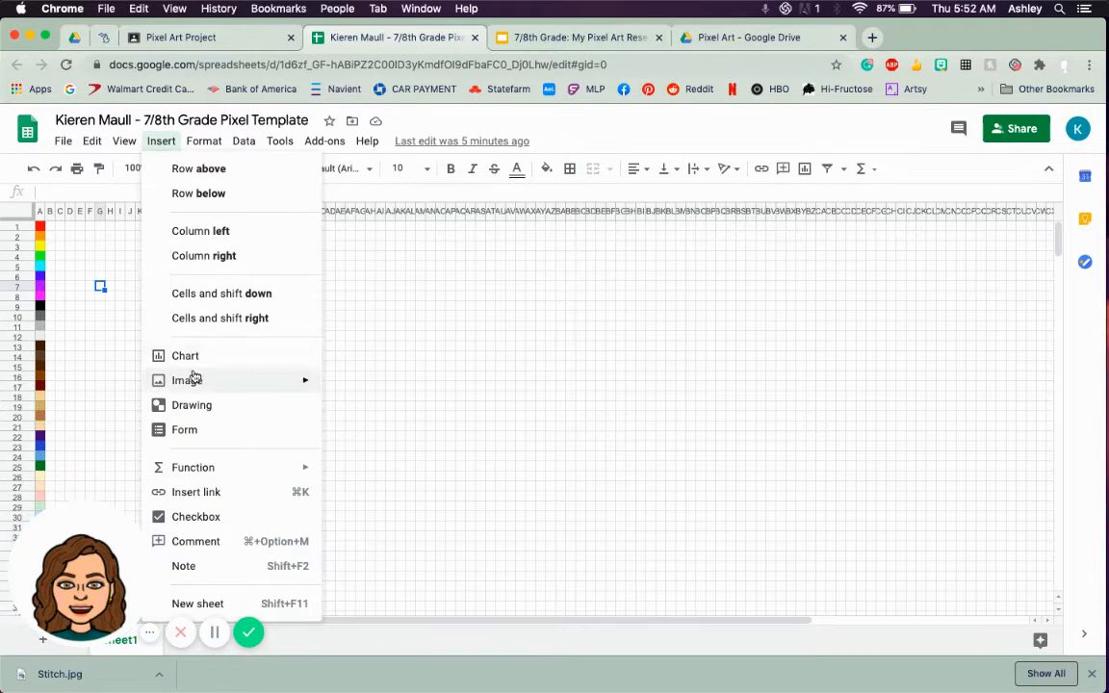
mouse_move(234, 381)
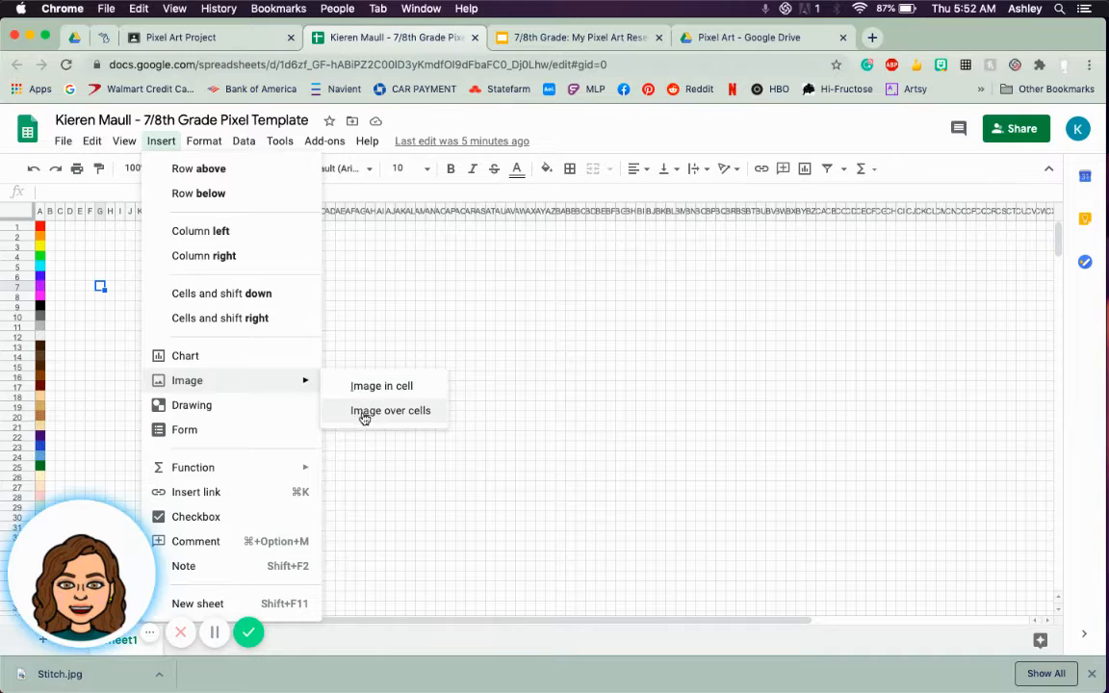
left_click(428, 420)
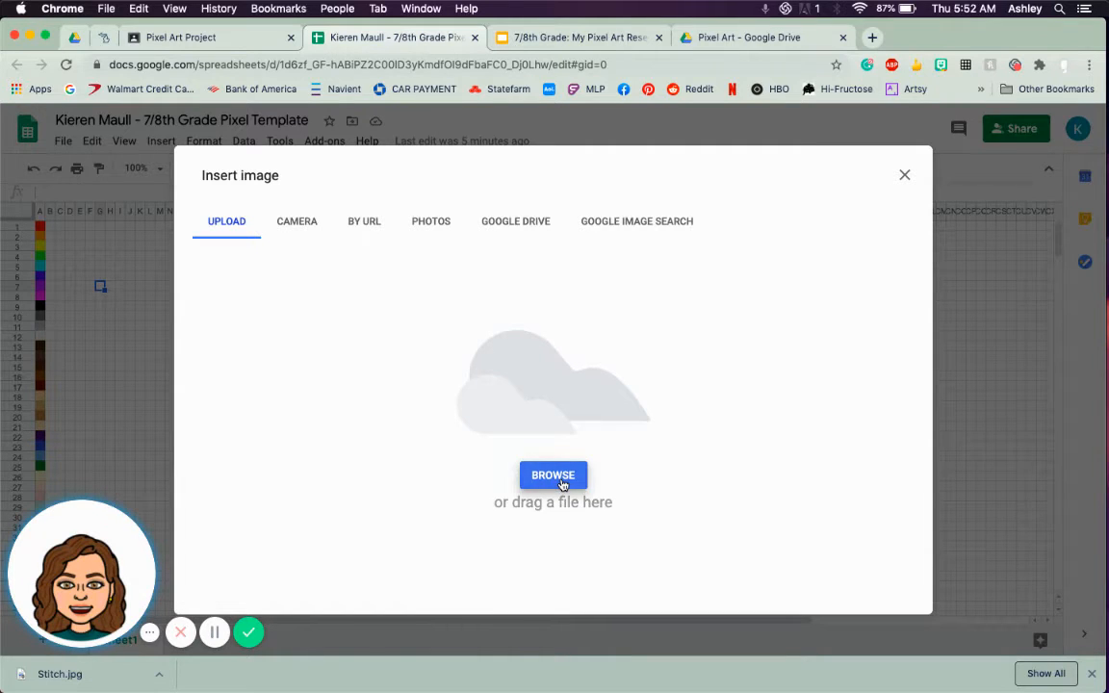
left_click(563, 484)
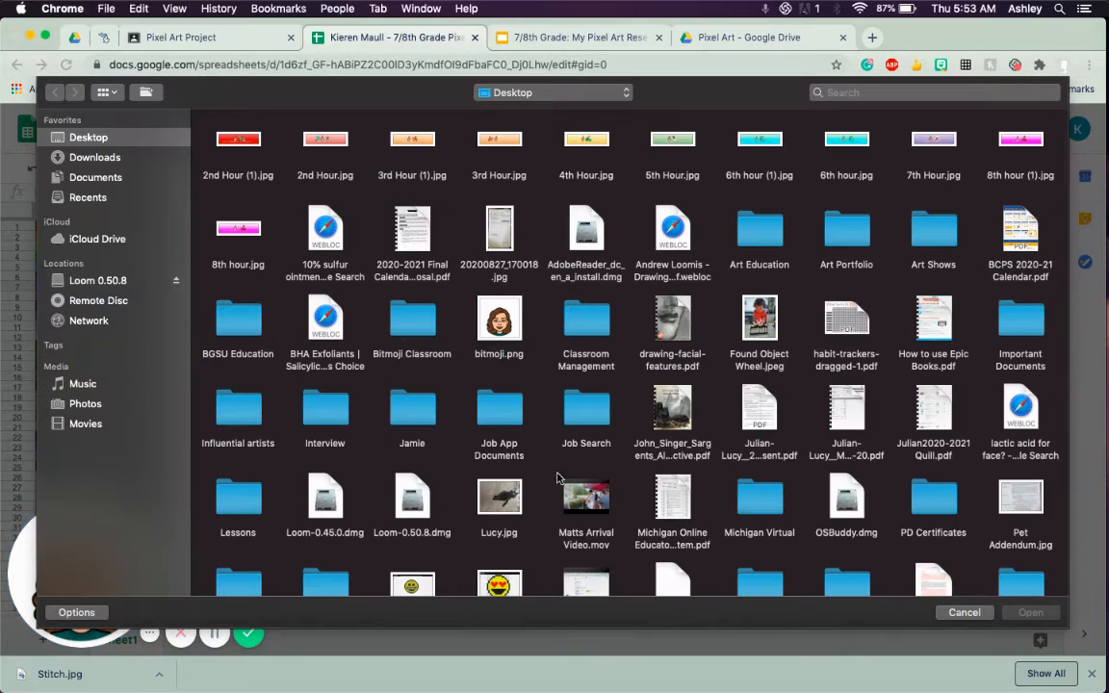
scroll(541, 337, "down", 5)
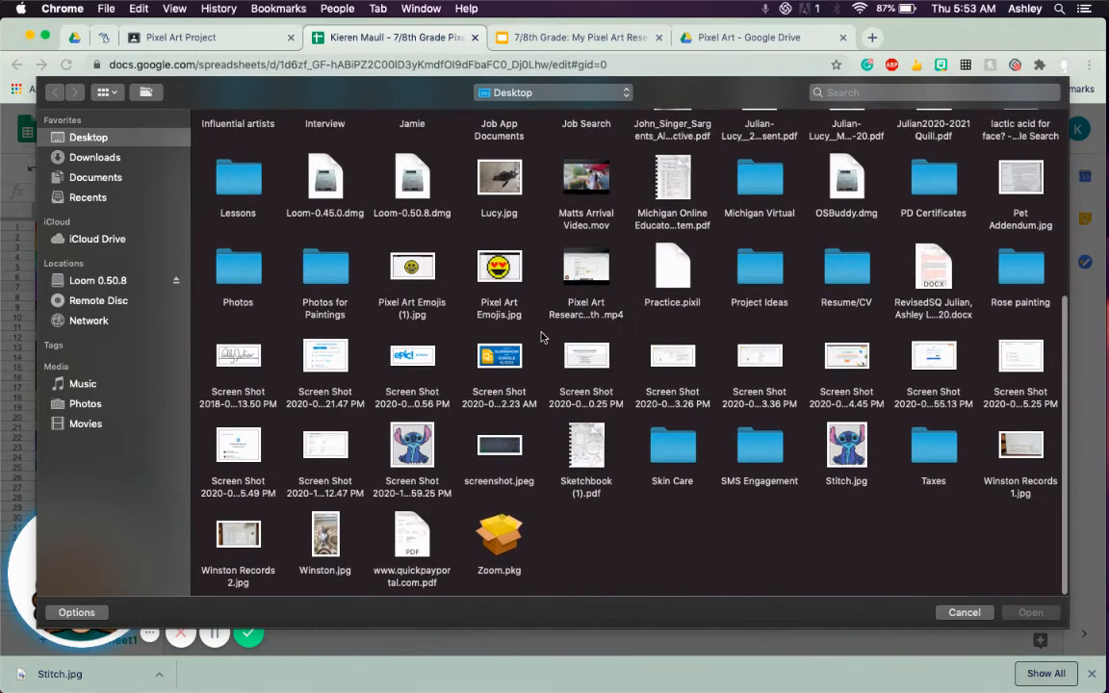
left_click(849, 450)
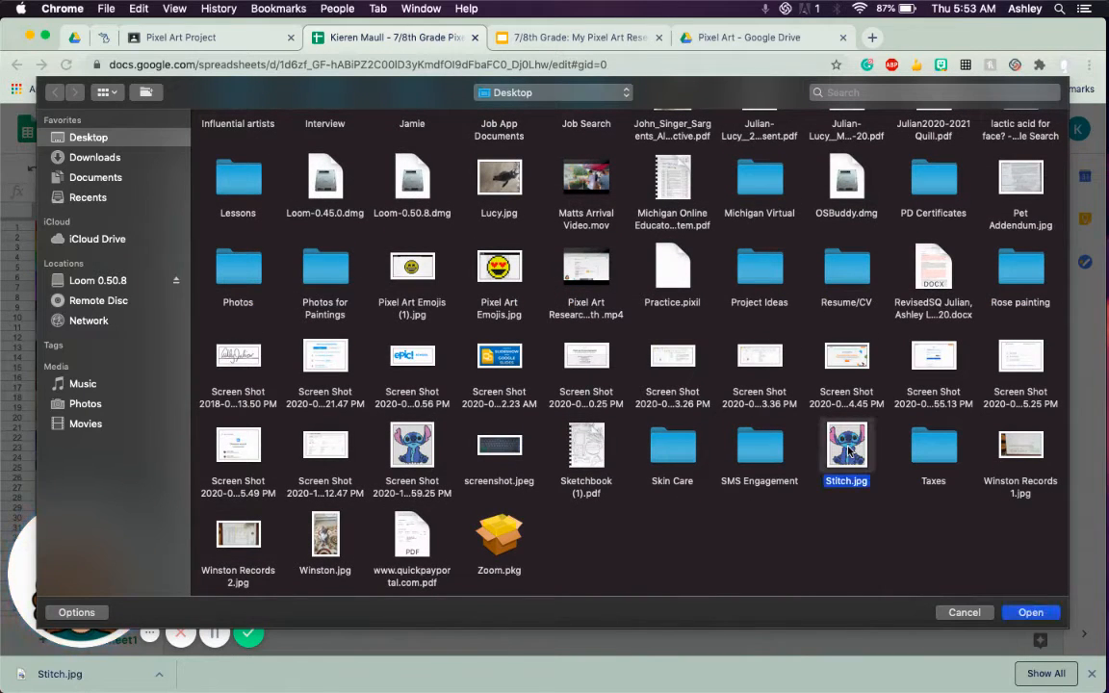
double_click(849, 450)
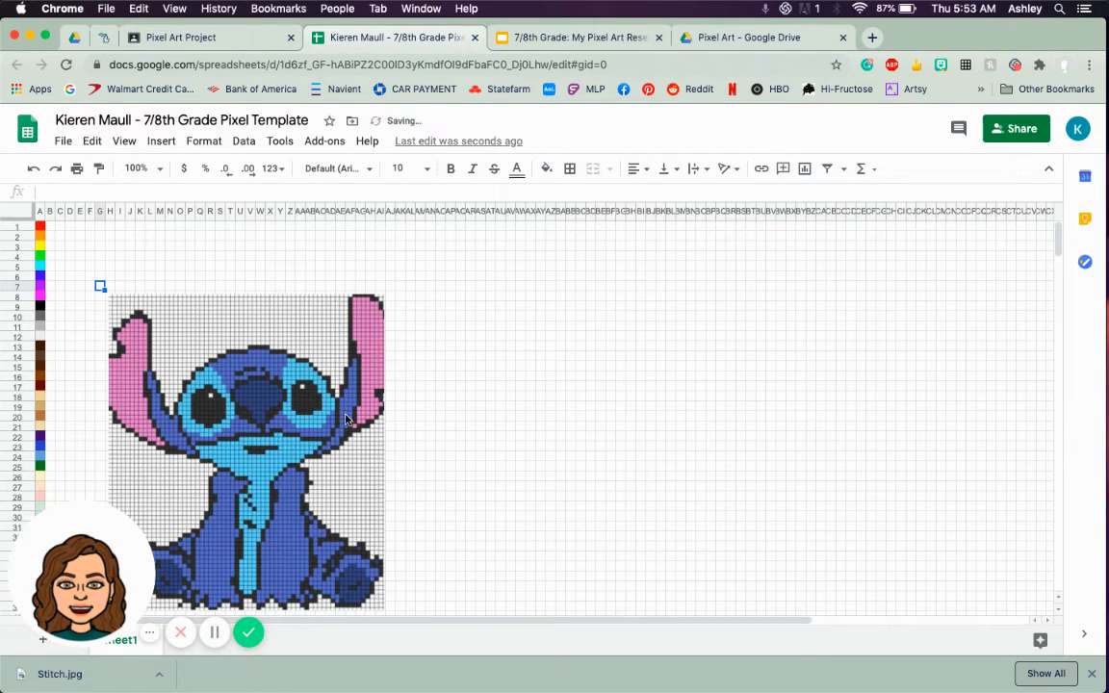
- Move the Stitch image to the right part of the grid near row 4 and enlarge it toward its lower-left until it reaches about column BH
left_click(247, 452)
left_click_drag(246, 452, 897, 412)
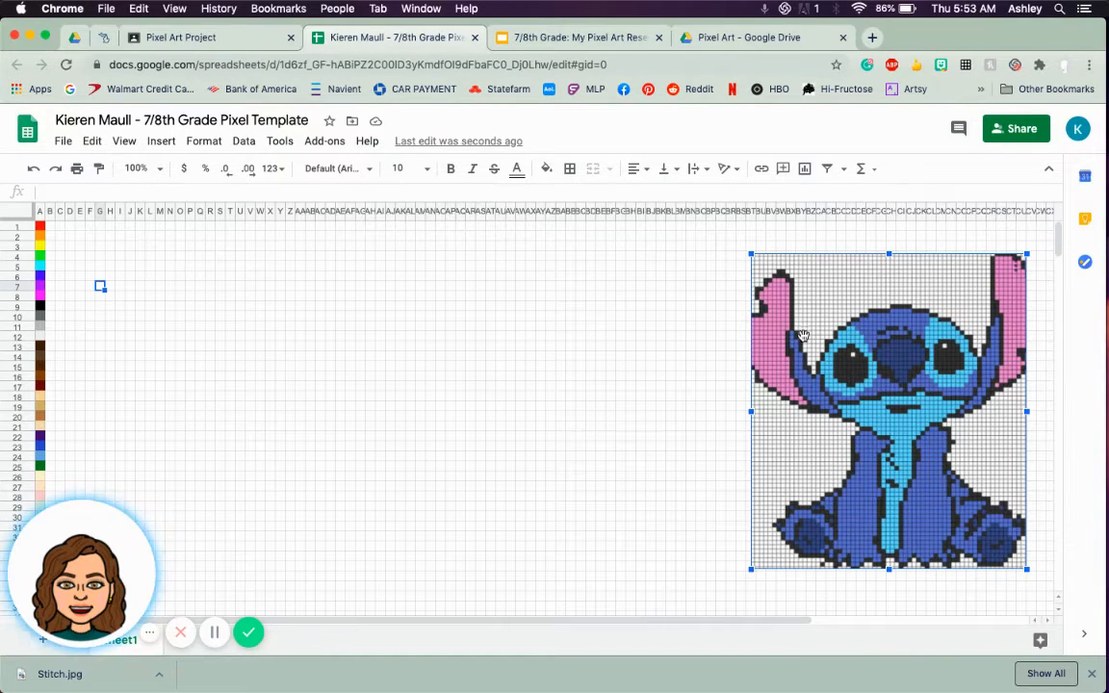
left_click(641, 367)
left_click(878, 451)
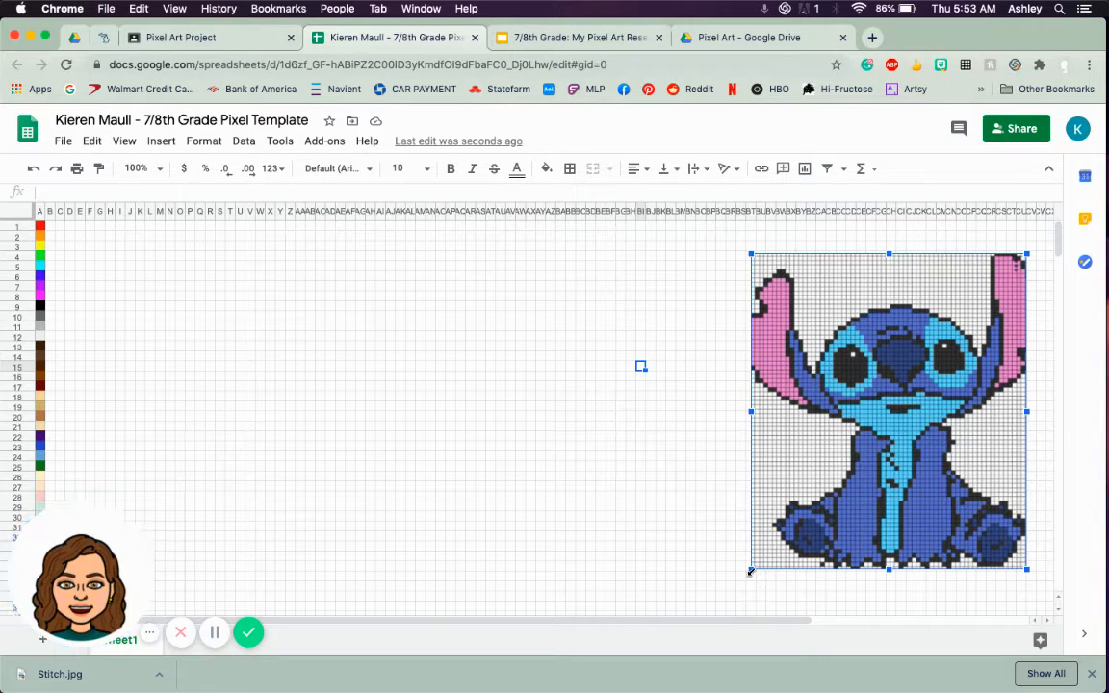
left_click_drag(751, 572, 632, 691)
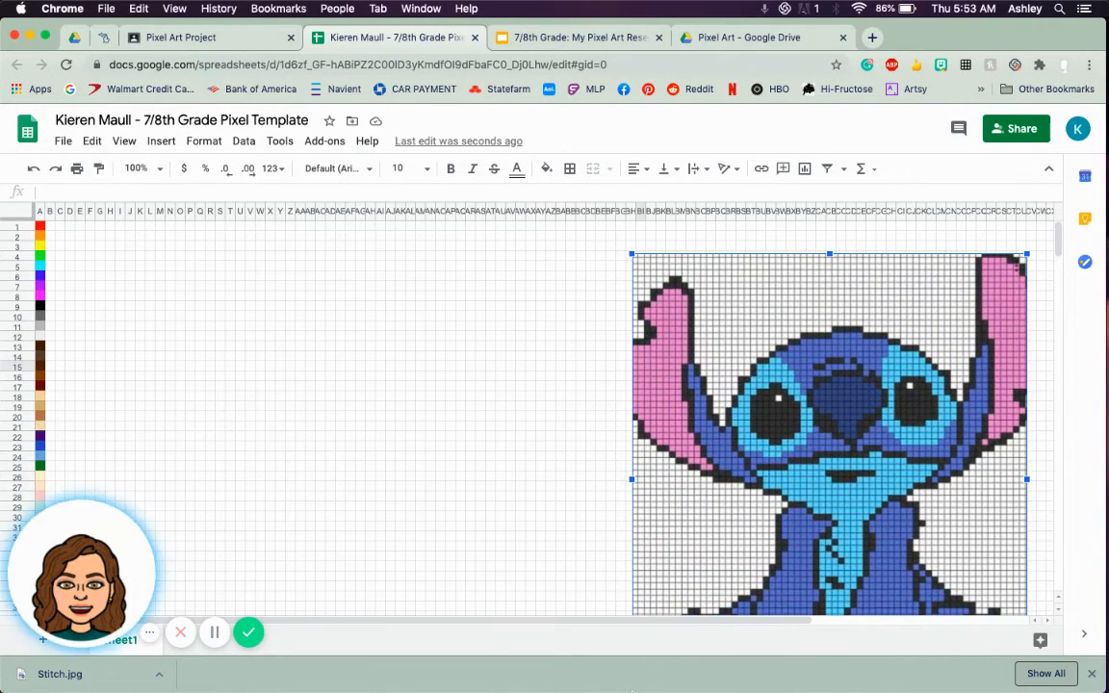
- Shift the Stitch image slightly right and upward so that its left edge sits at about column BJ
left_click(571, 445)
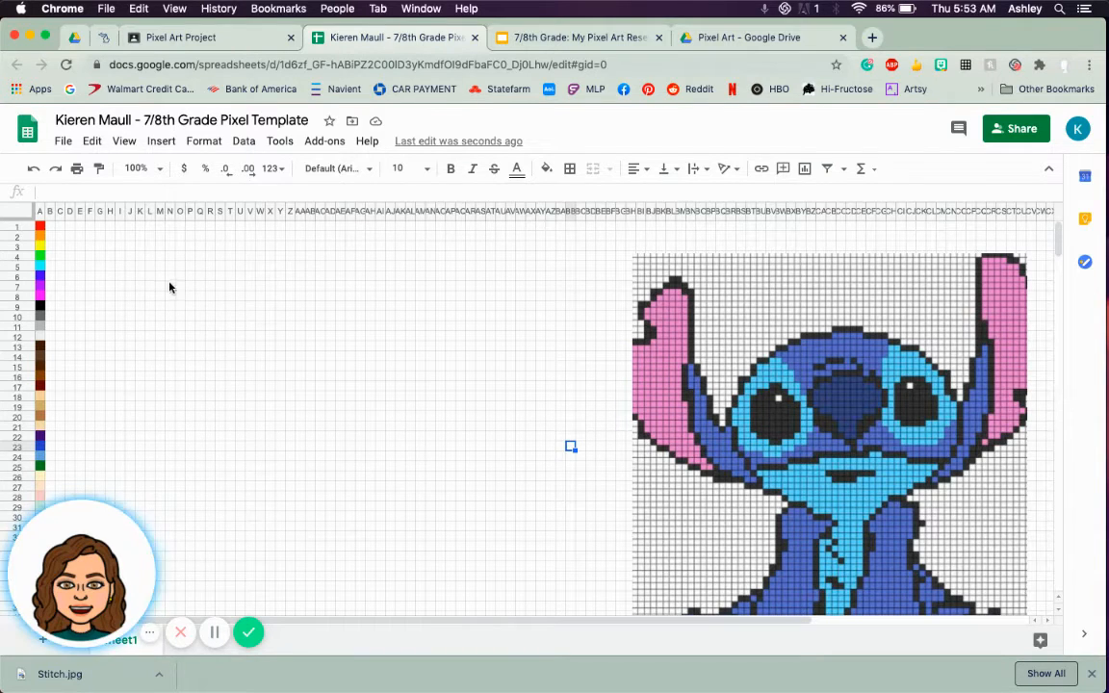
left_click(130, 306)
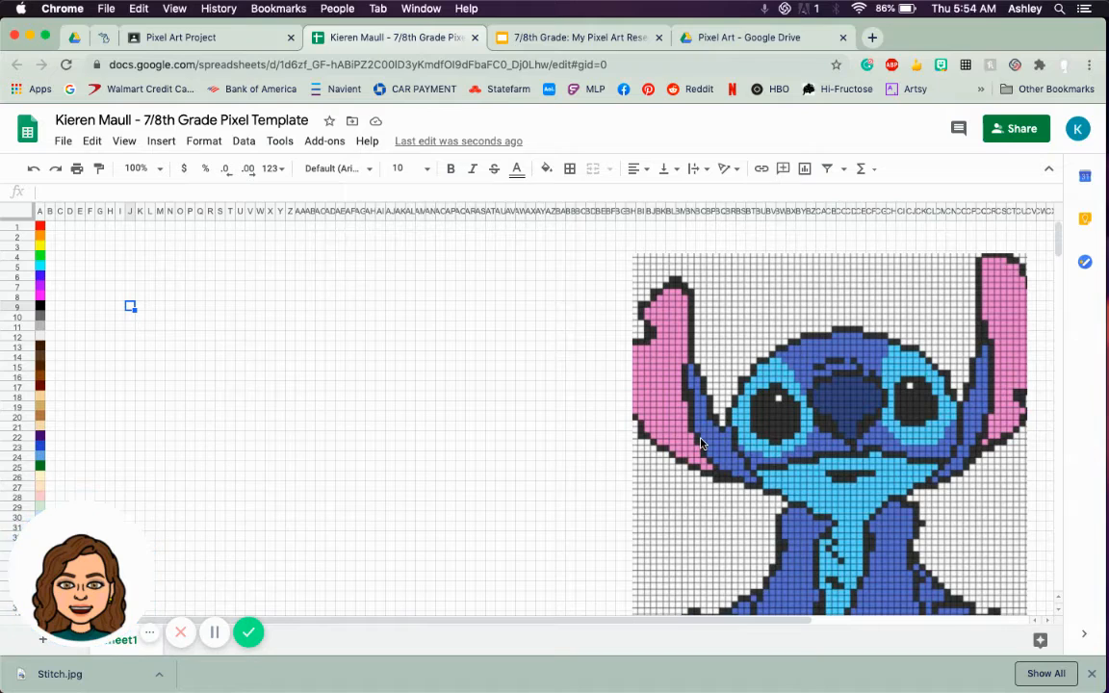
left_click_drag(720, 441, 743, 430)
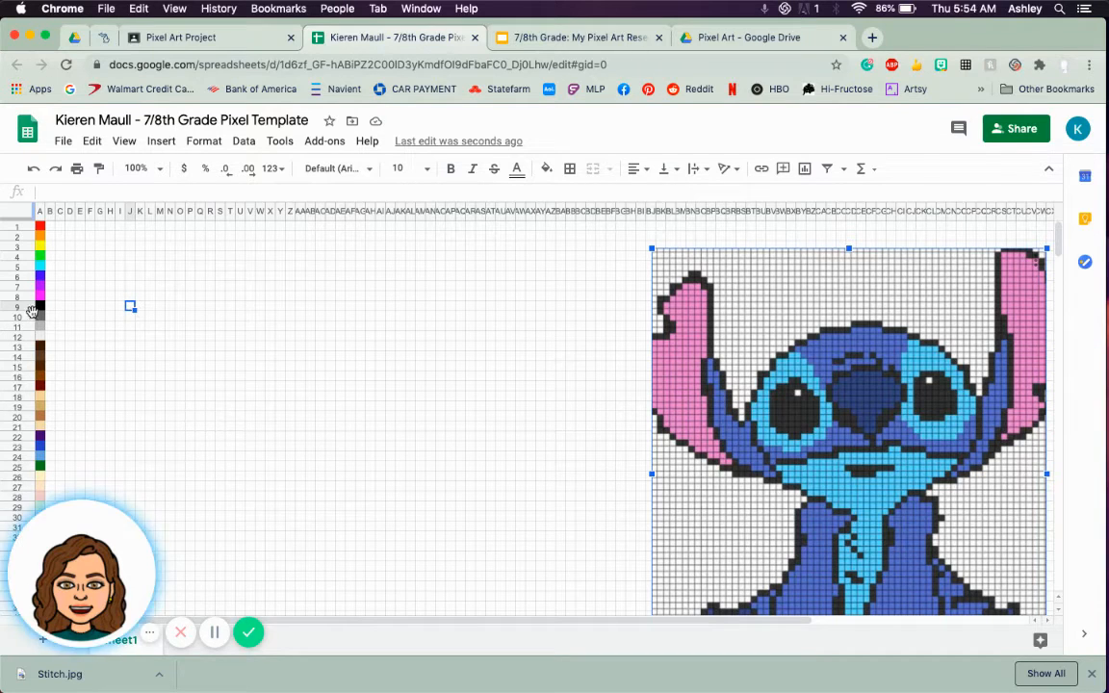
- Colour the adjacent cells M3 and N3 black by entering the palette number 9 in each
left_click(149, 249)
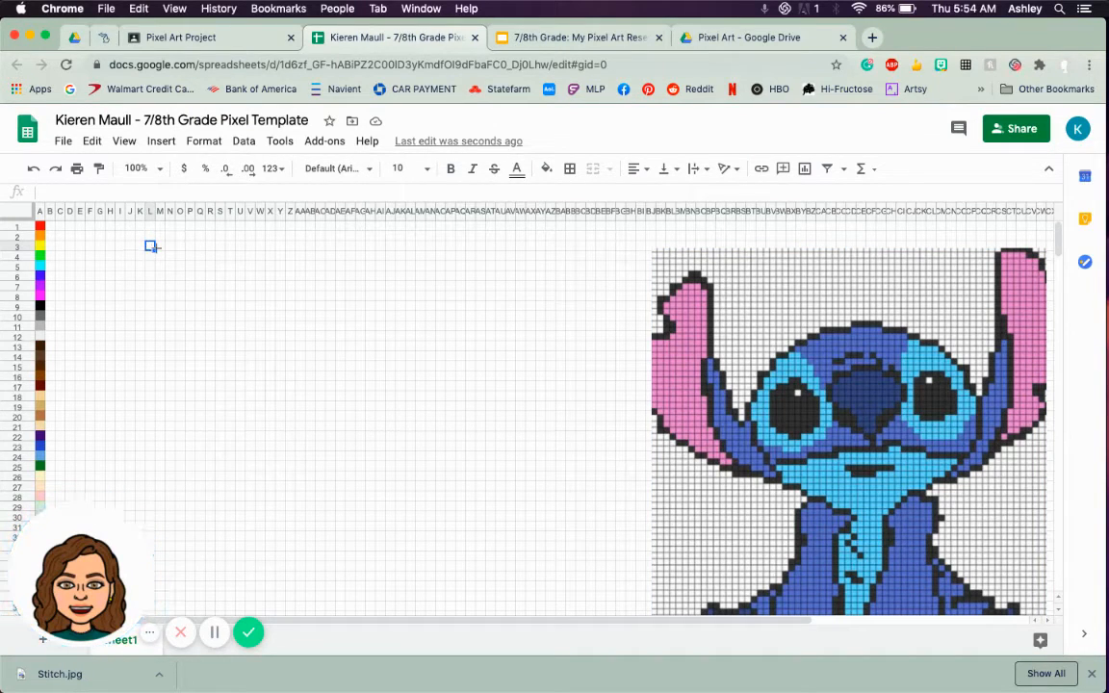
left_click(161, 247)
type("9")
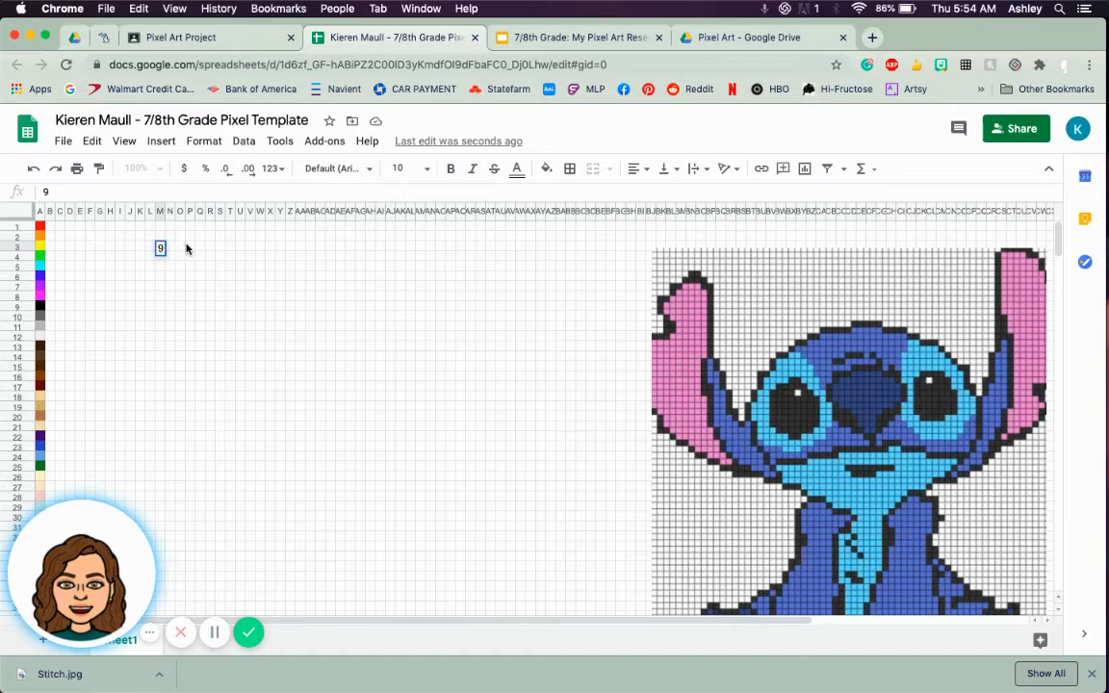
key("Return")
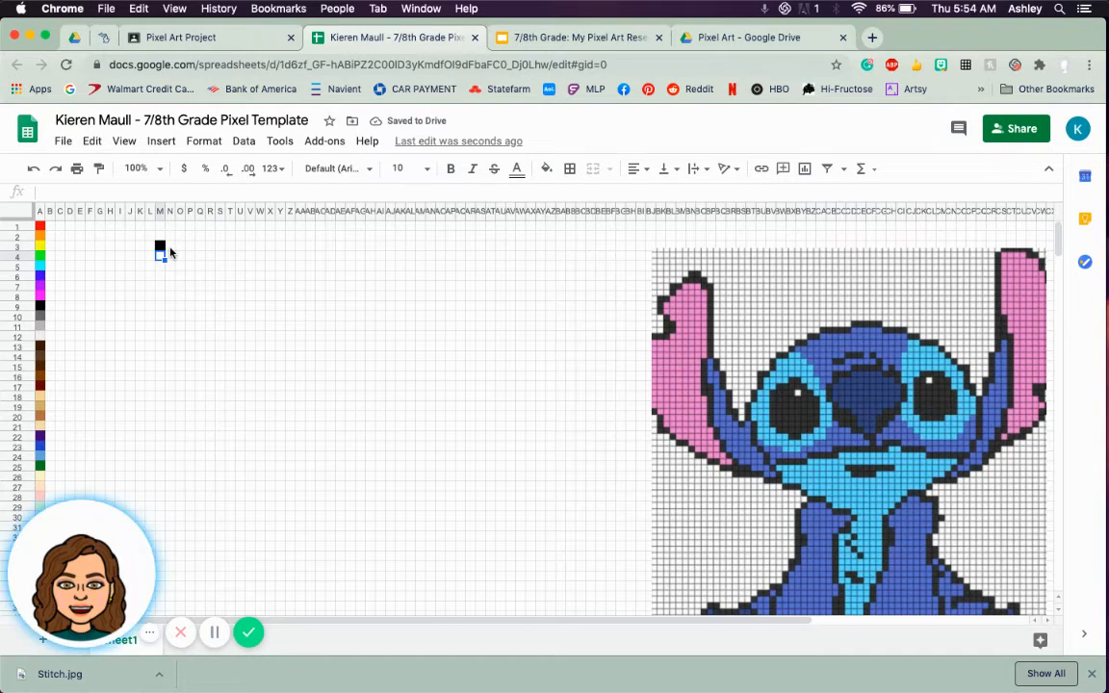
left_click(170, 249)
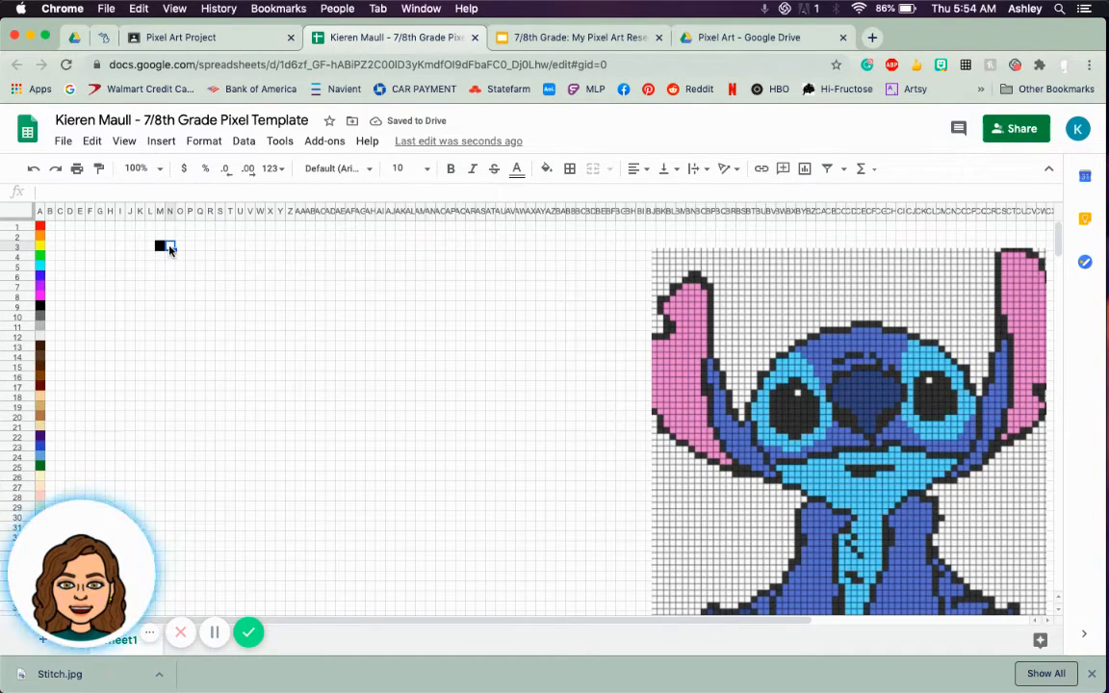
type("9")
key("Return")
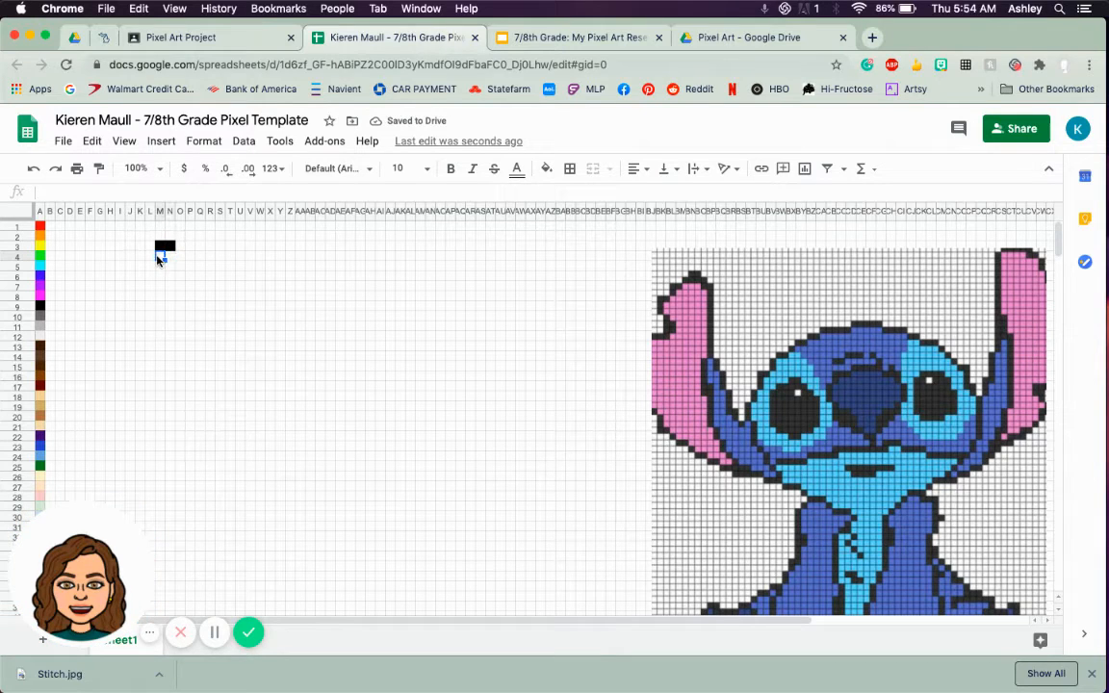
- Colour cells M4, N4 and O4 black with the palette number 9
type("9")
key("Return")
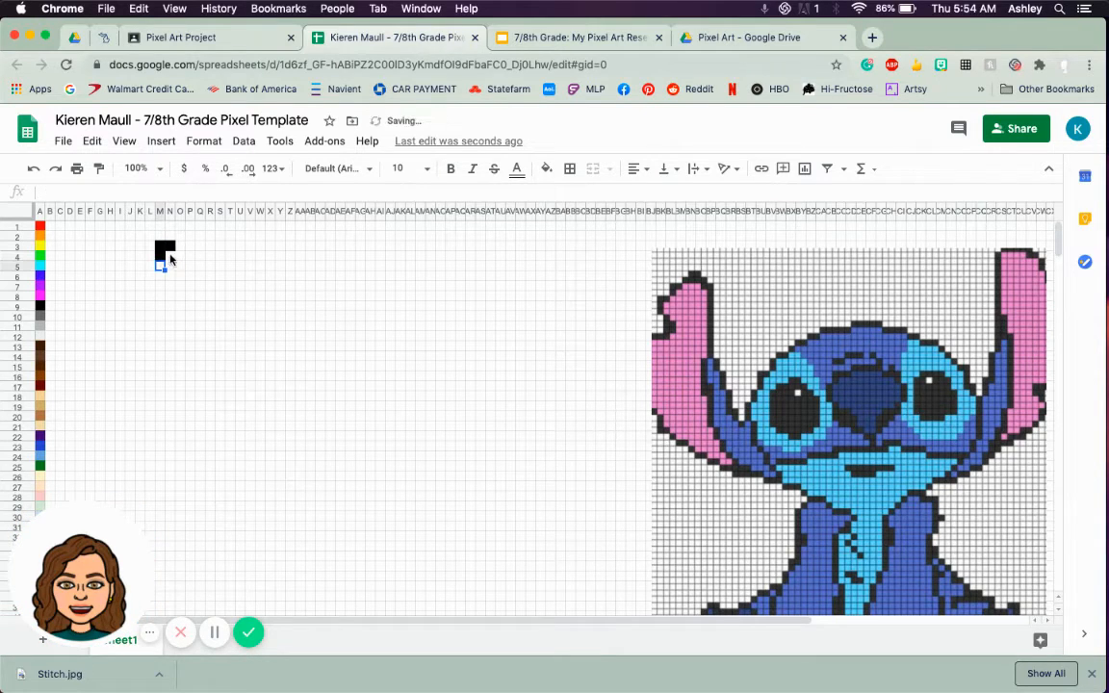
left_click(168, 256)
key("Return")
left_click(180, 260)
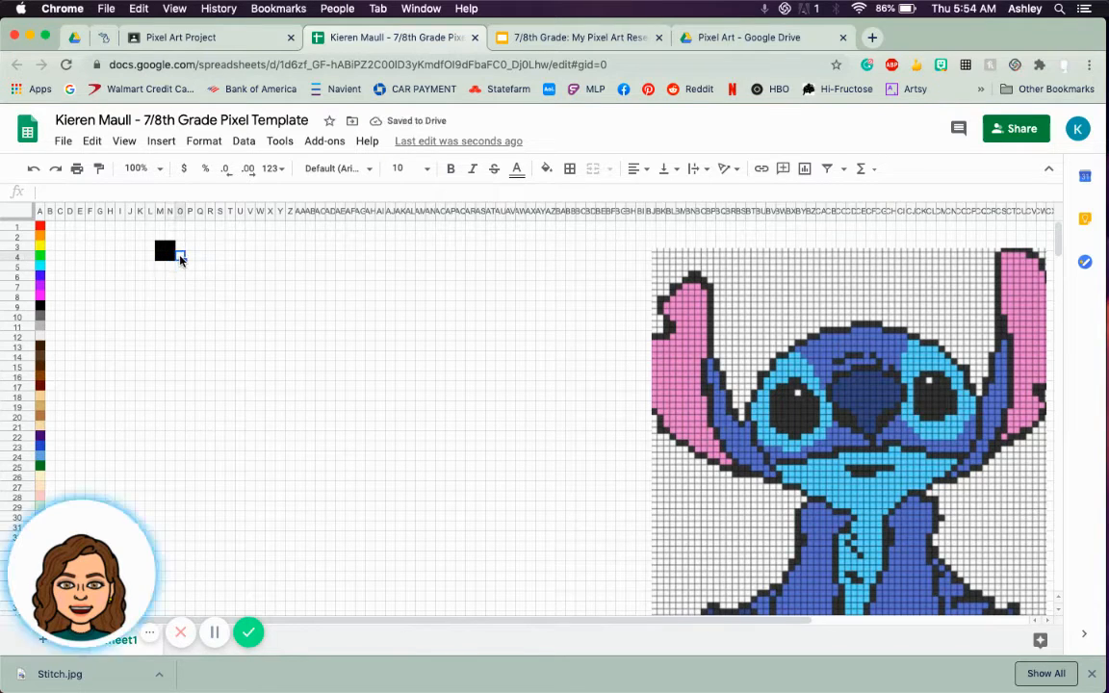
key("ctrl+v")
key("Return")
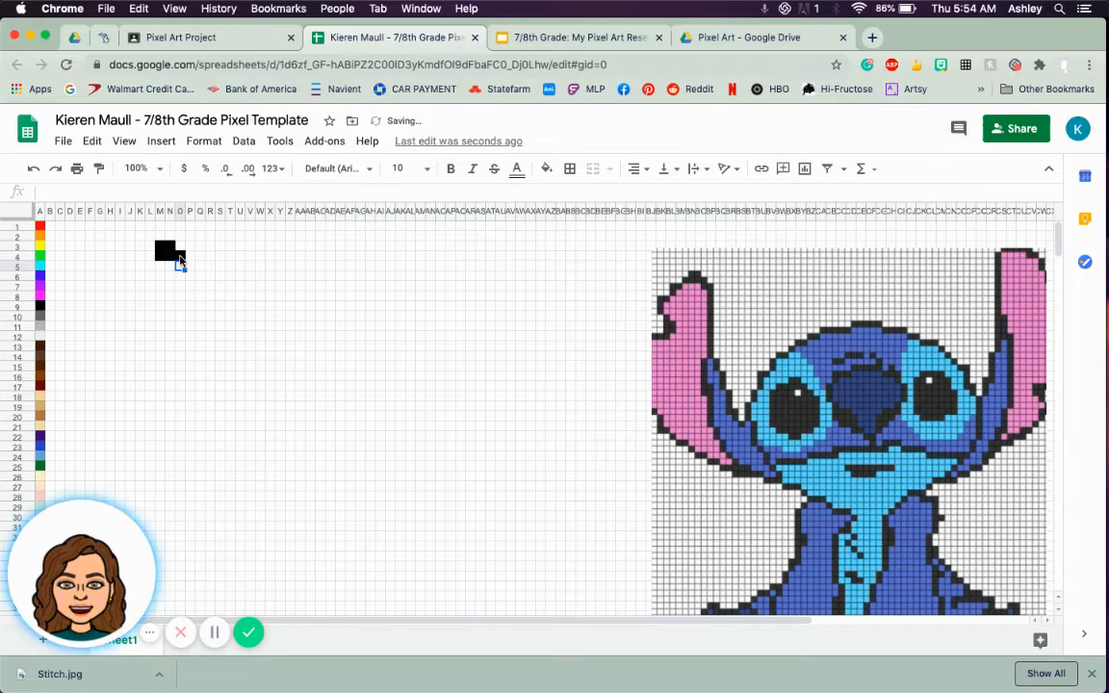
- Enlarge the Stitch image from its upper-left corner and move it so that this corner sits near column AW, row 3
left_click(693, 402)
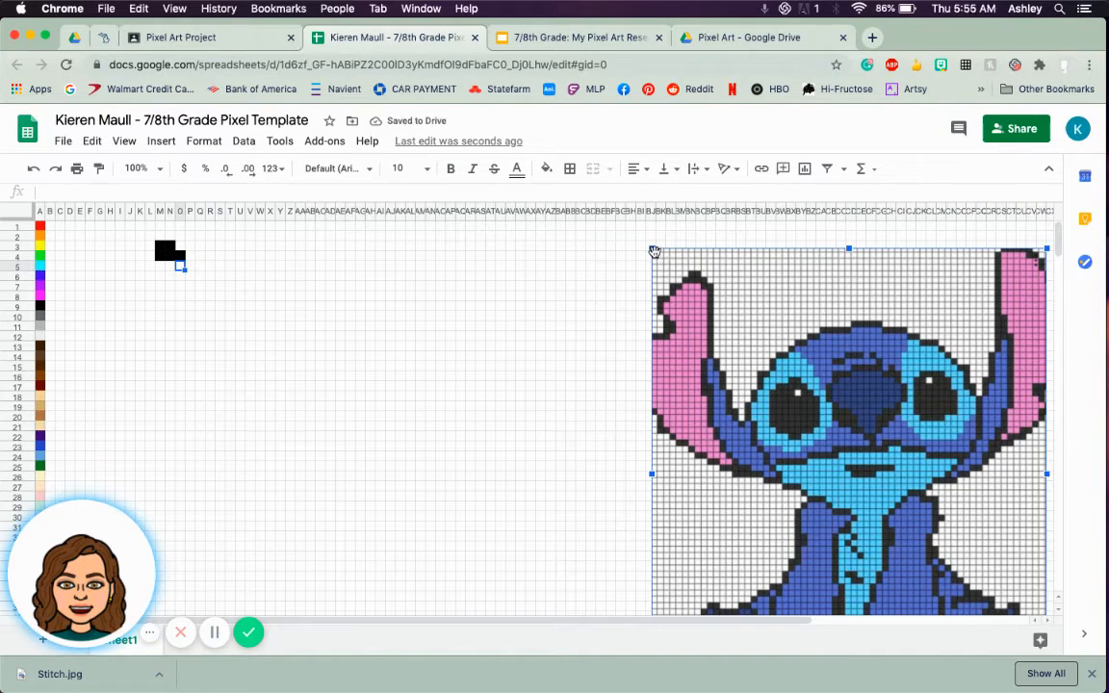
left_click_drag(652, 250, 576, 225)
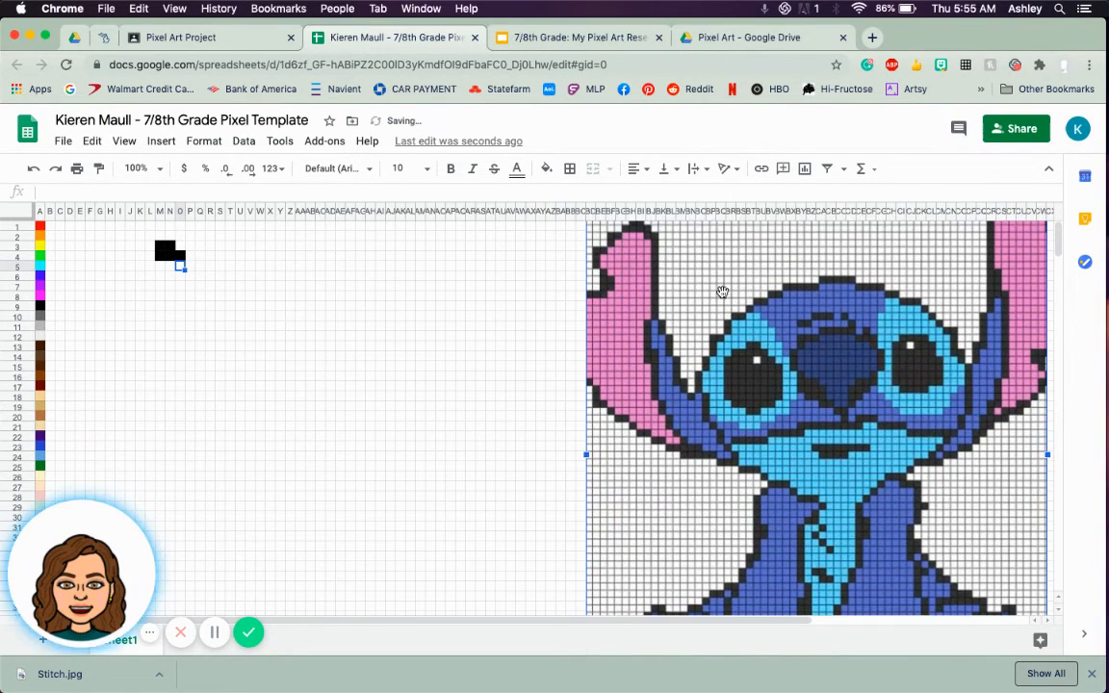
left_click_drag(704, 329, 645, 351)
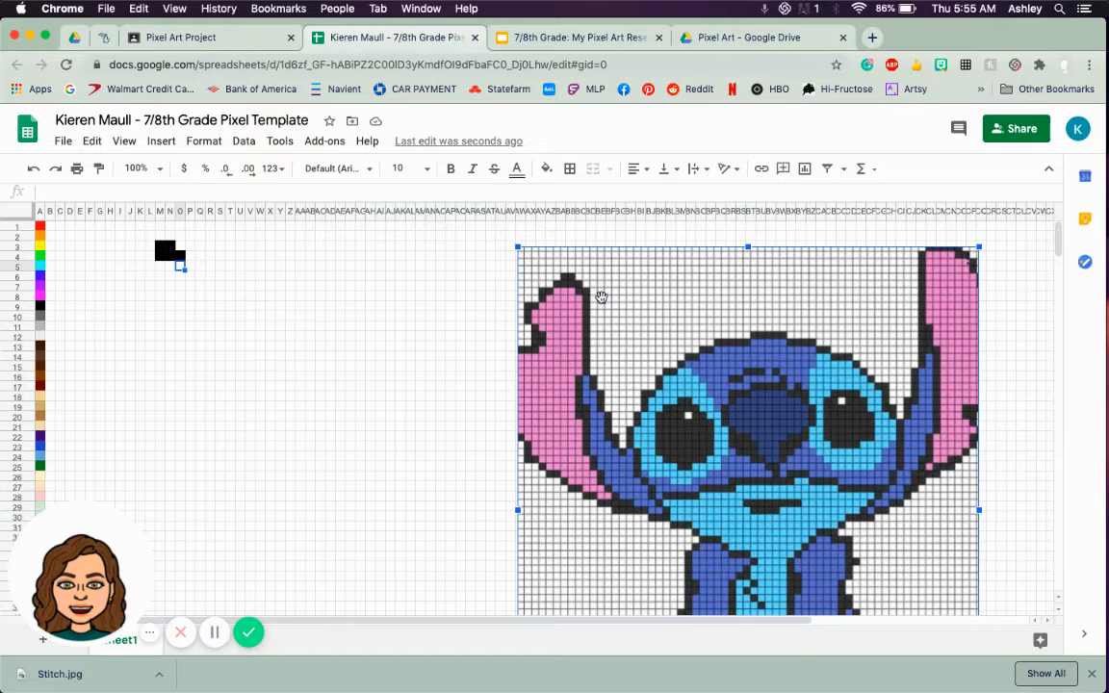
- Colour cell O5 black by entering the palette number 9
left_click(179, 268)
double_click(179, 268)
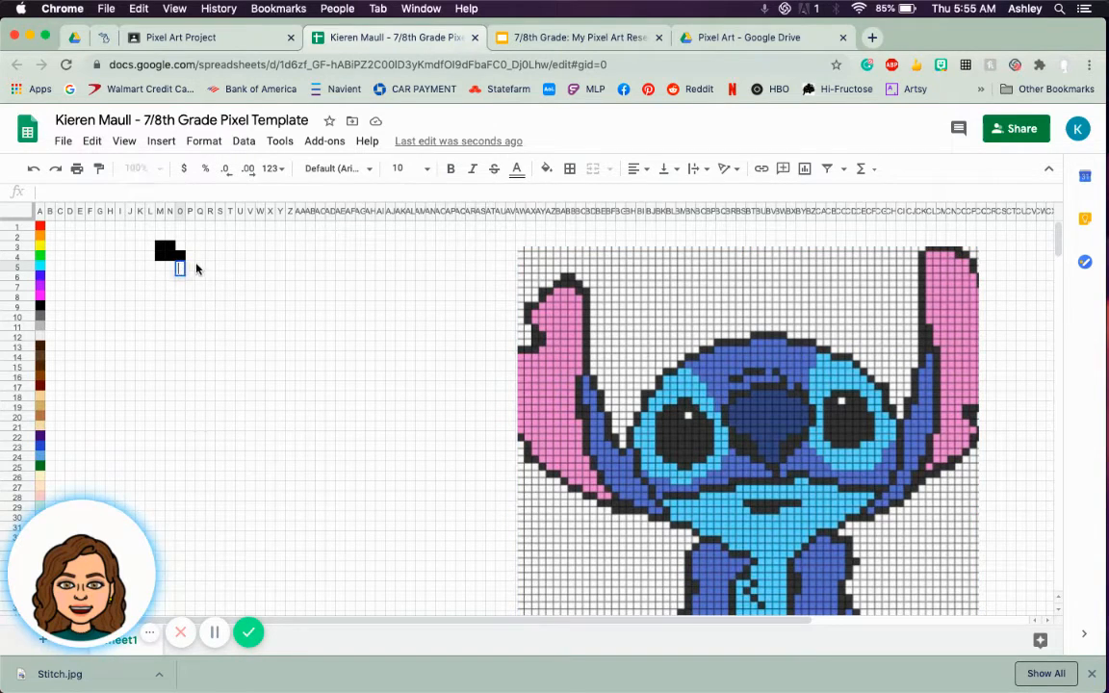
key("Return")
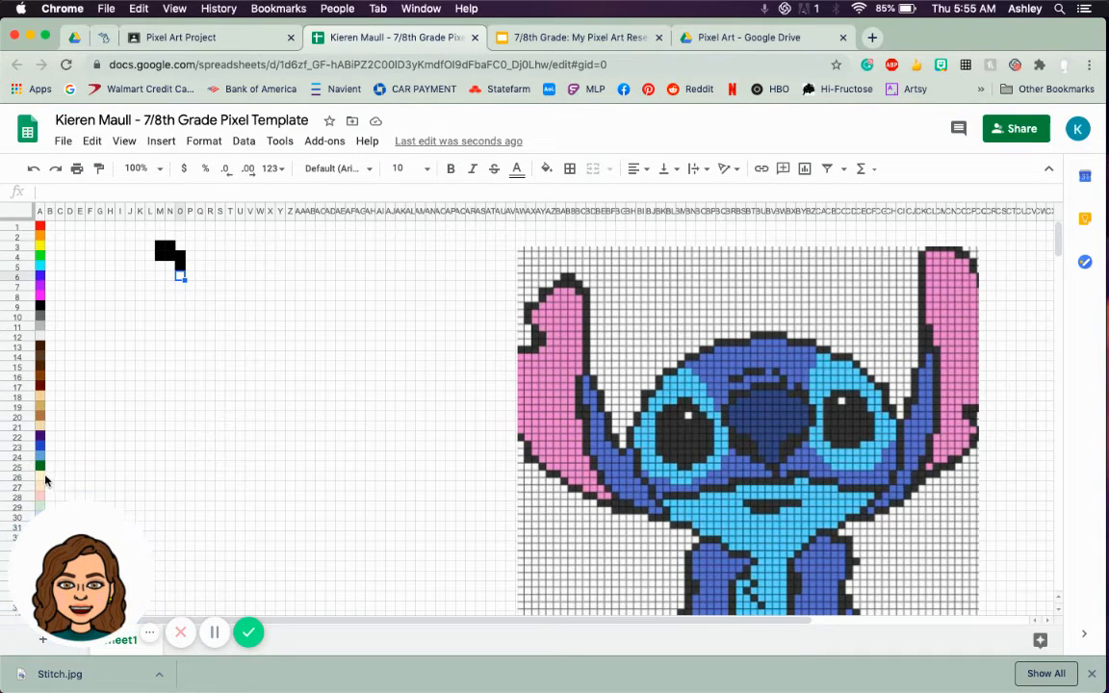
- Mix a custom magenta fill colour, #933b85, trying several shades first, and apply it to cell M5
left_click(161, 267)
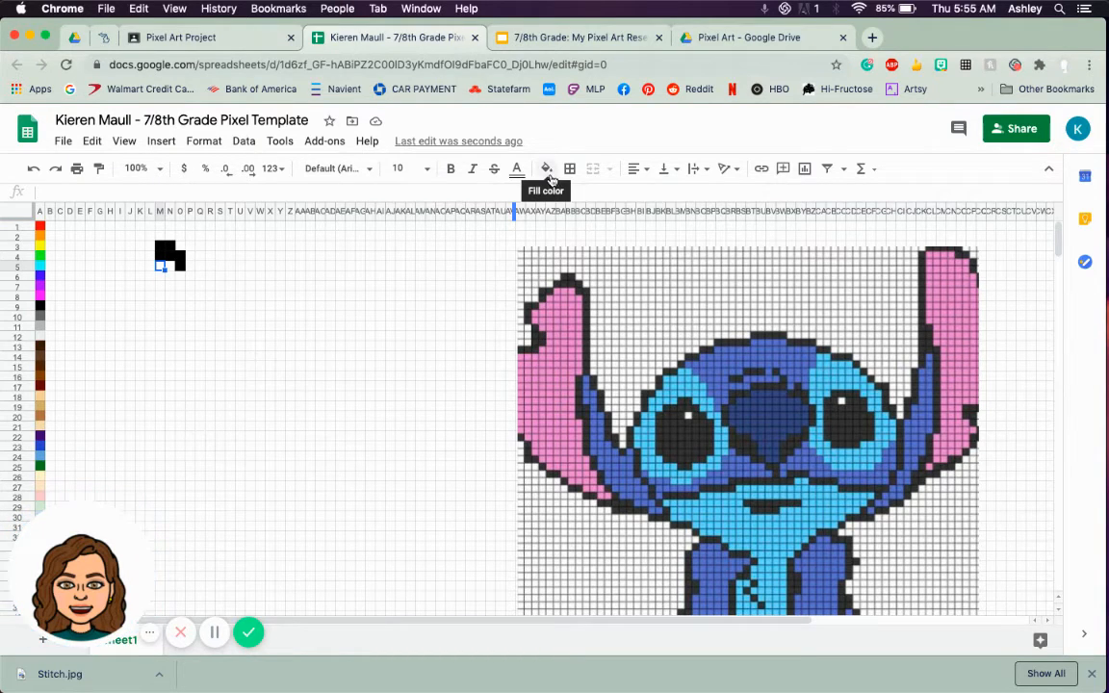
left_click(547, 170)
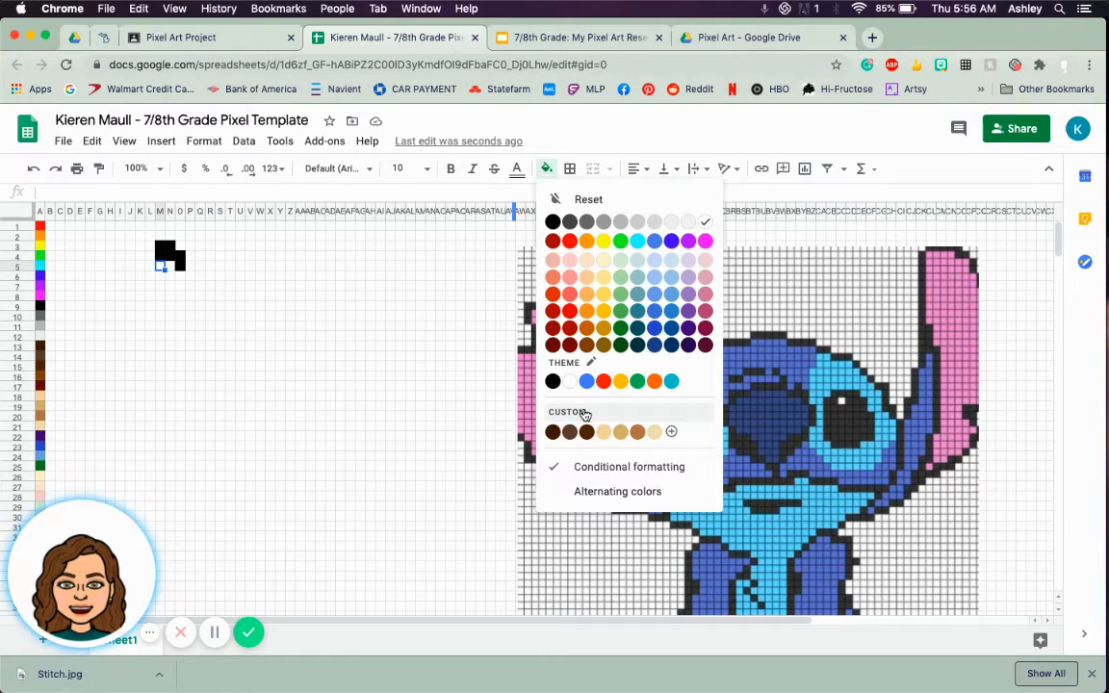
left_click(672, 435)
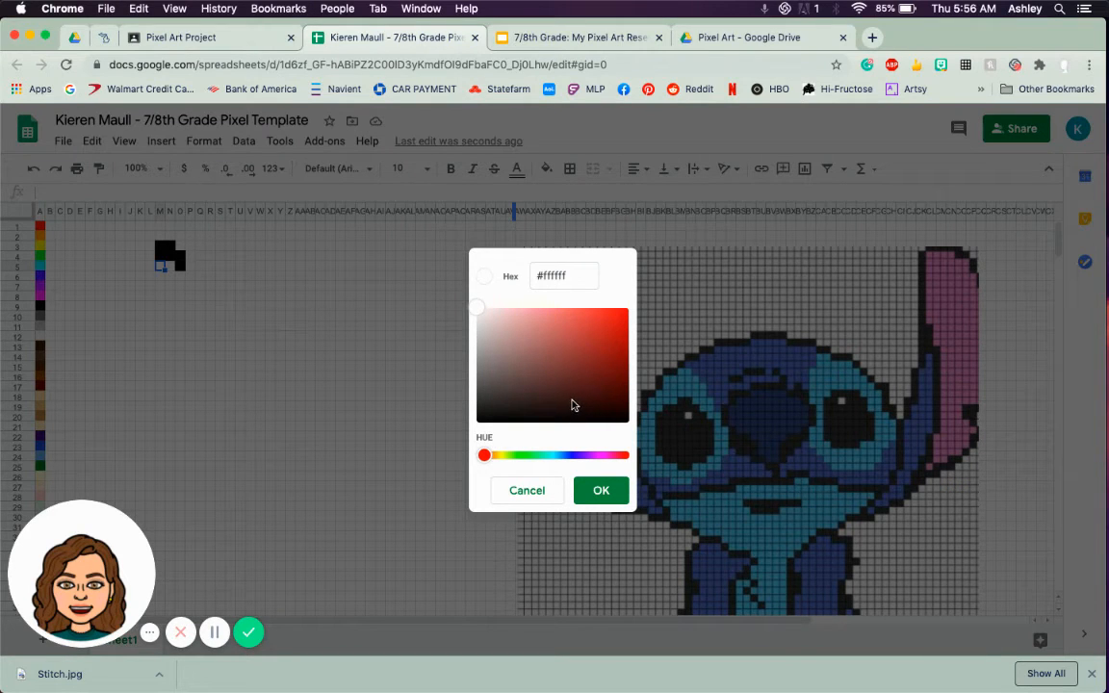
mouse_move(483, 458)
left_mouse_down()
mouse_move(625, 452)
mouse_move(478, 461)
left_mouse_up()
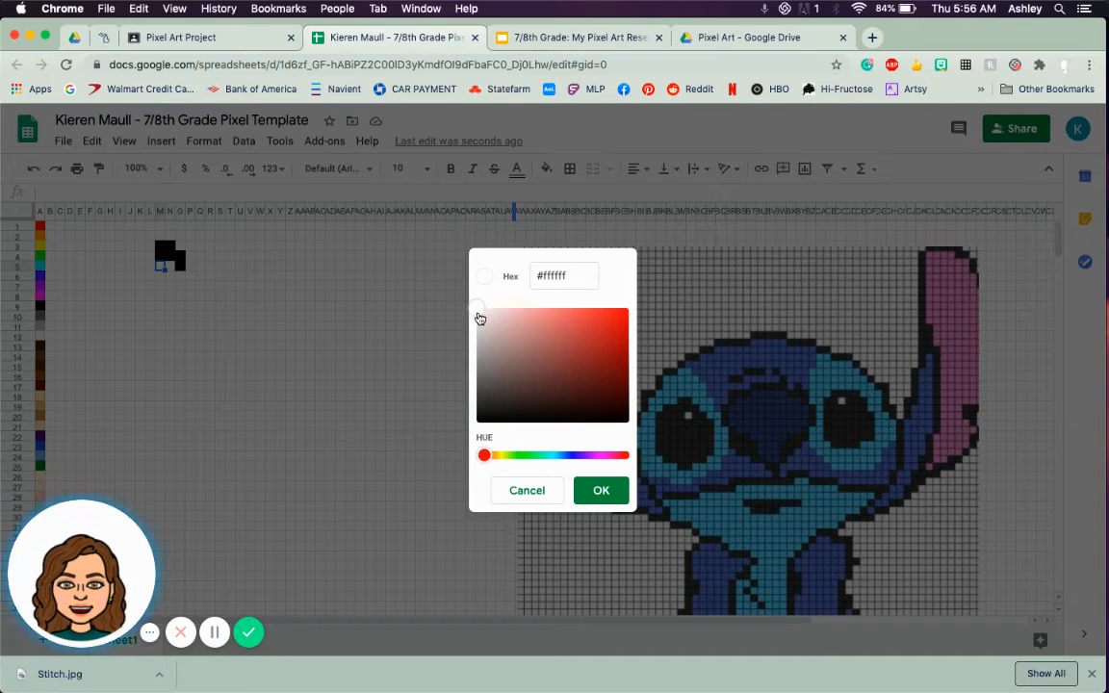
left_click_drag(482, 315, 616, 326)
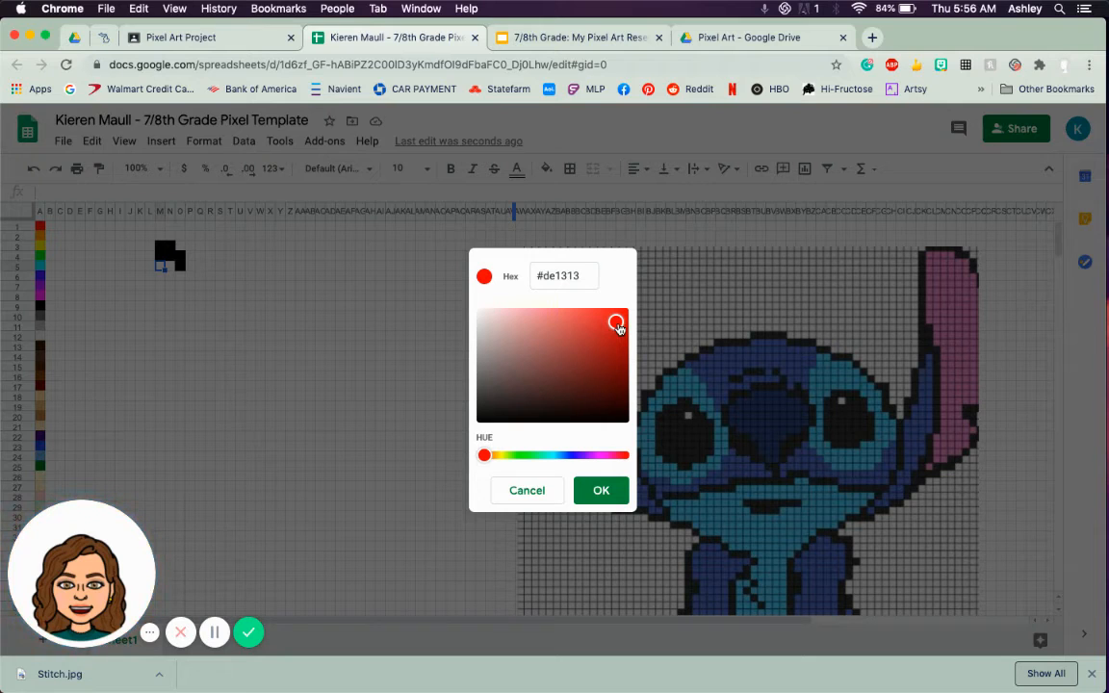
left_click_drag(616, 326, 519, 332)
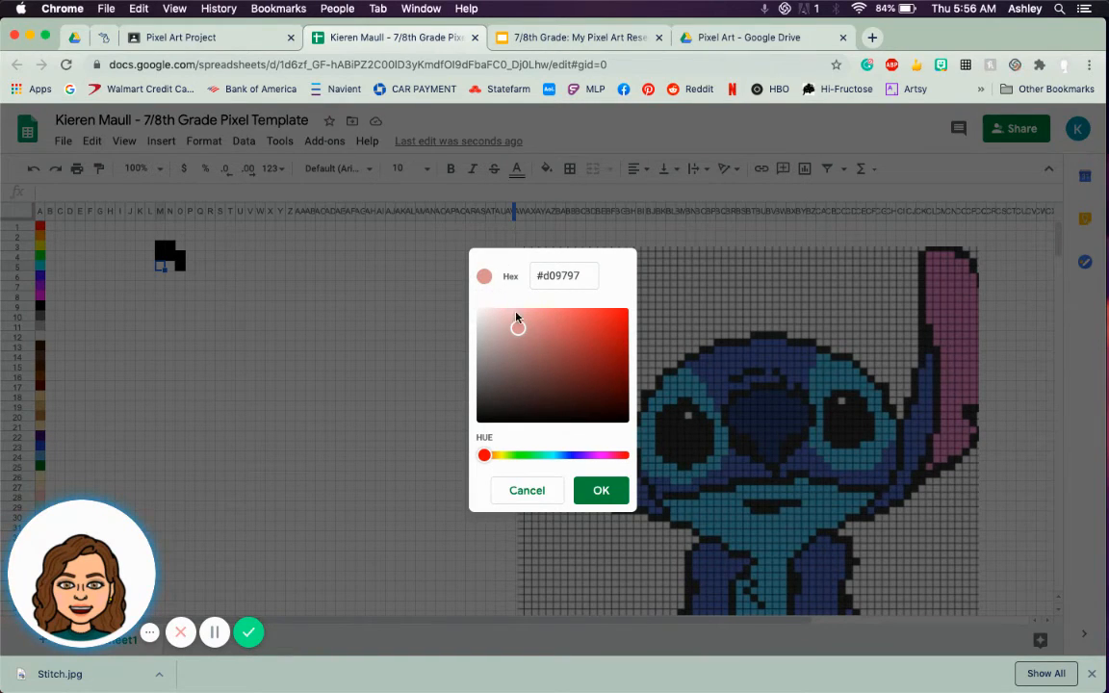
left_click_drag(518, 330, 584, 394)
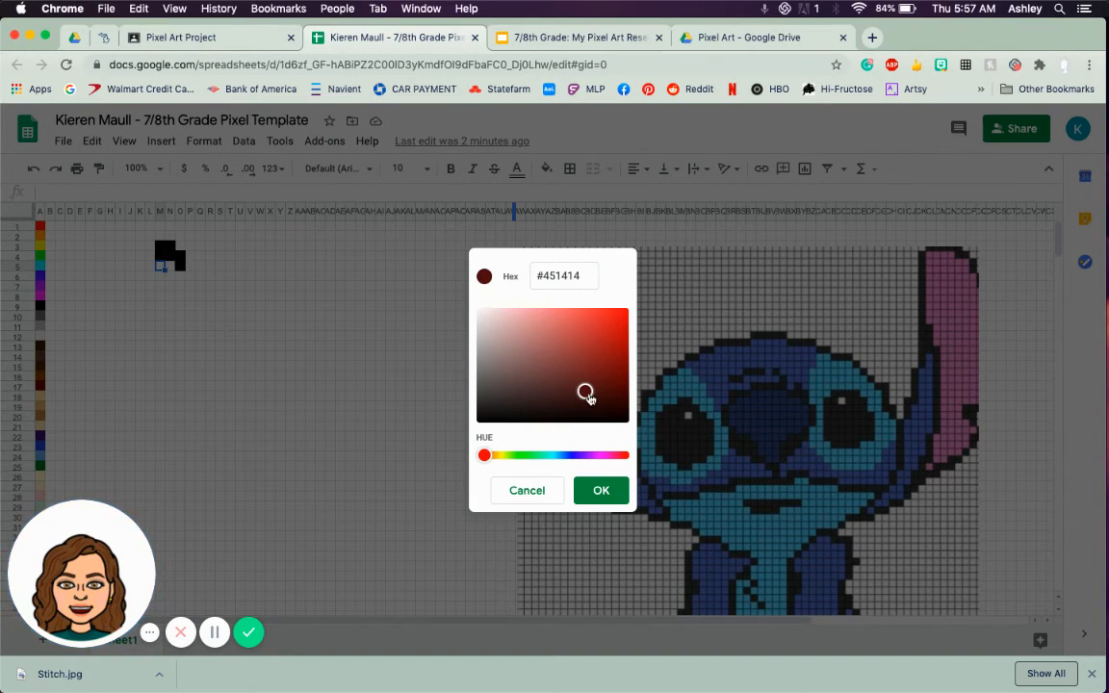
left_click_drag(586, 392, 575, 420)
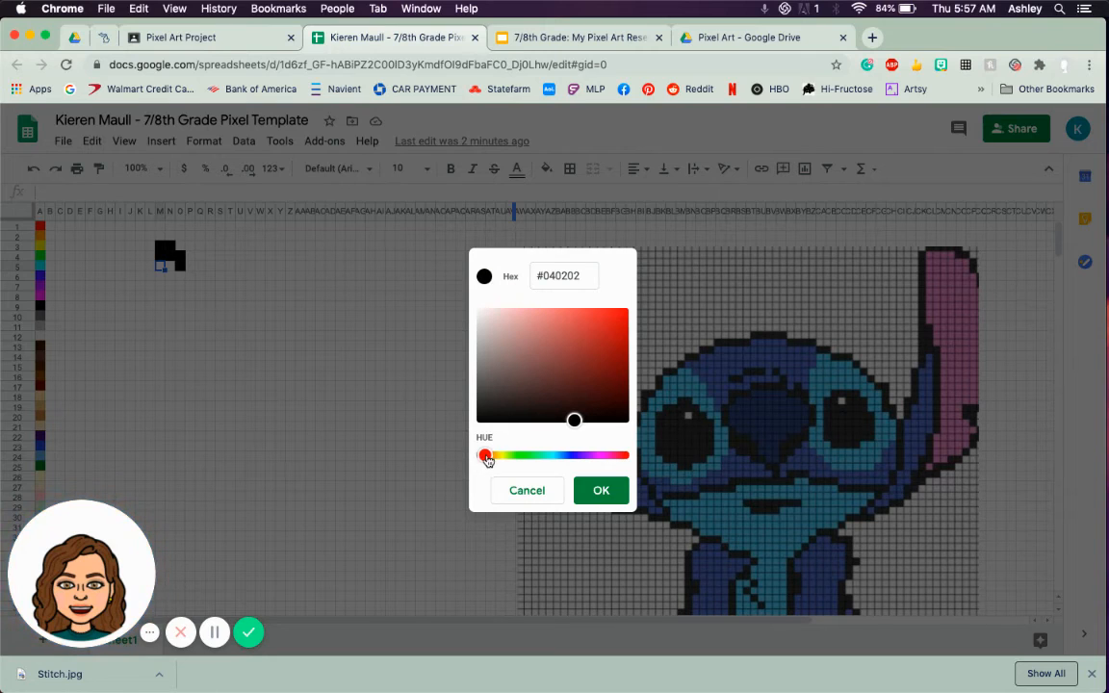
left_click_drag(491, 458, 568, 359)
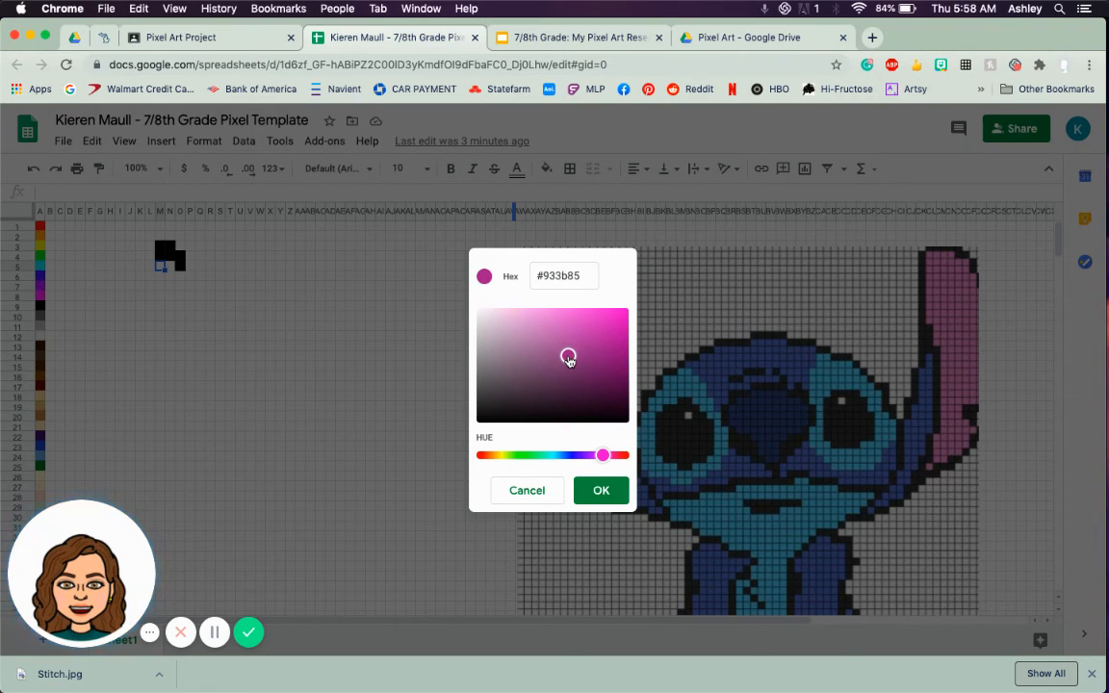
left_click(596, 490)
left_click(214, 632)
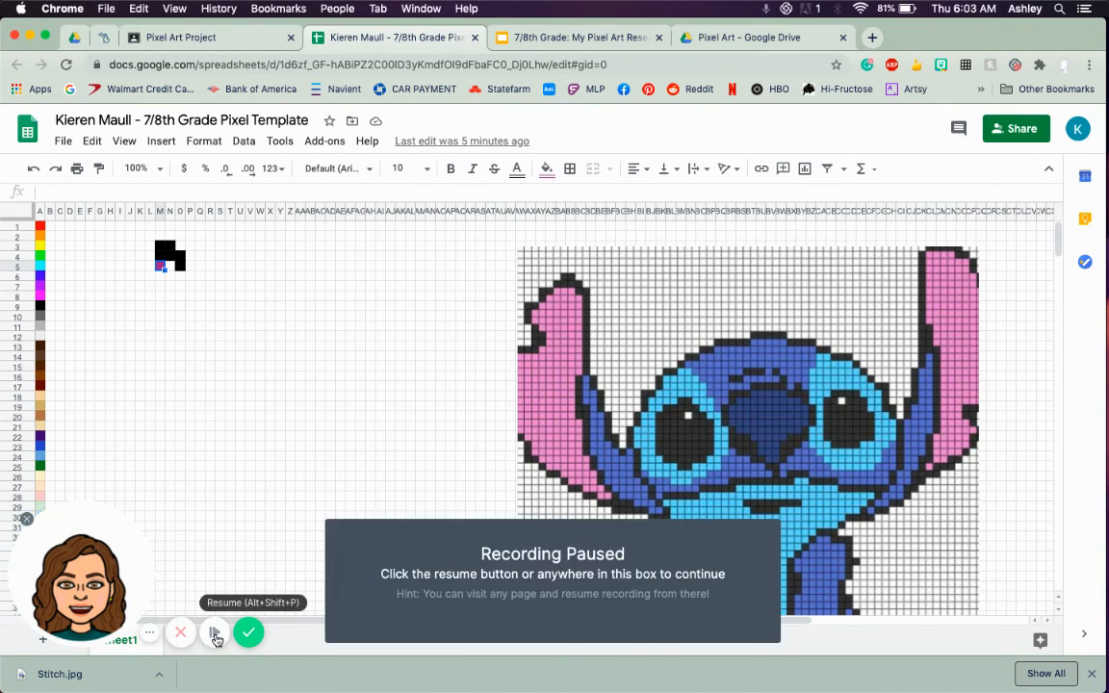
left_click(214, 633)
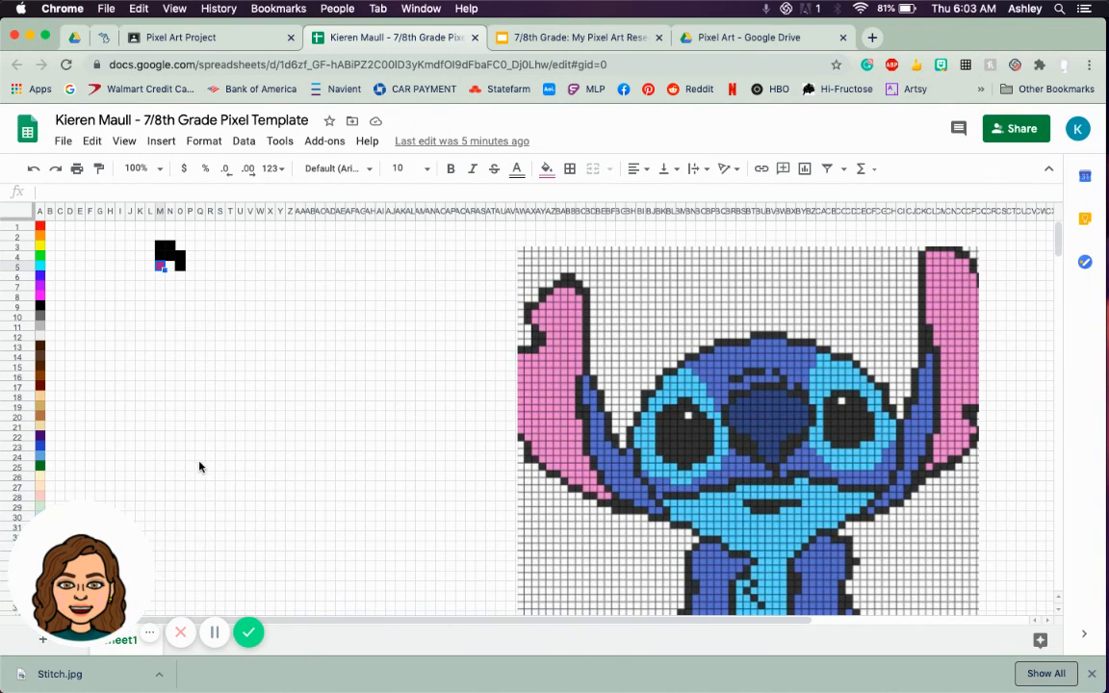
- Fill cell M6 with the saved custom magenta colour
left_click(160, 277)
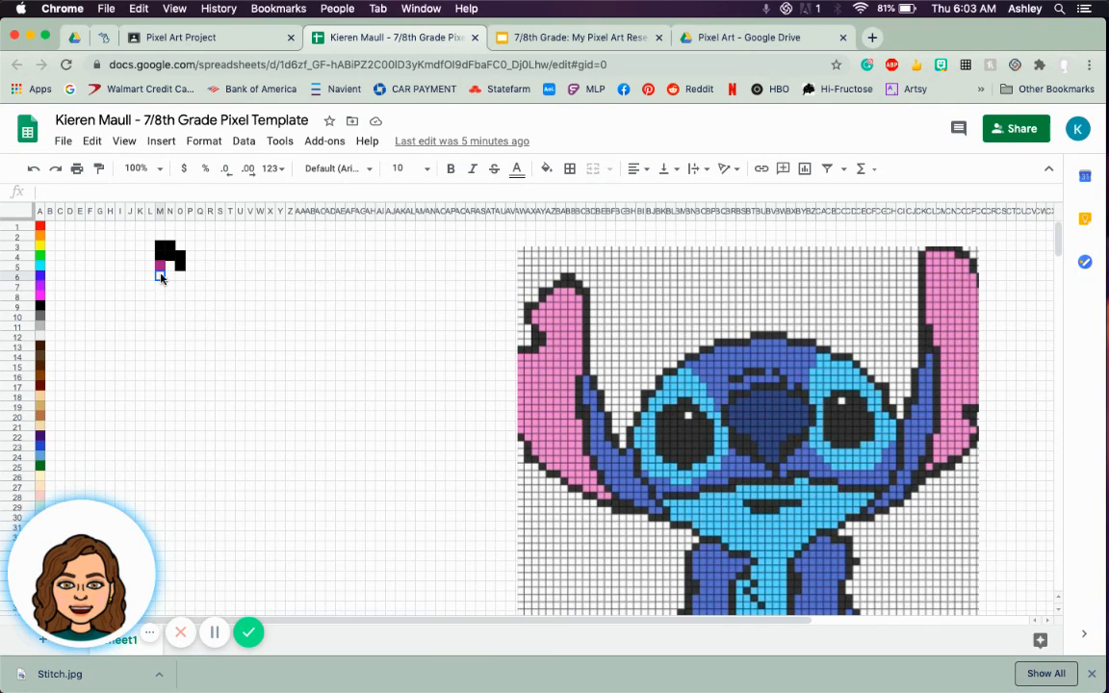
left_click(545, 170)
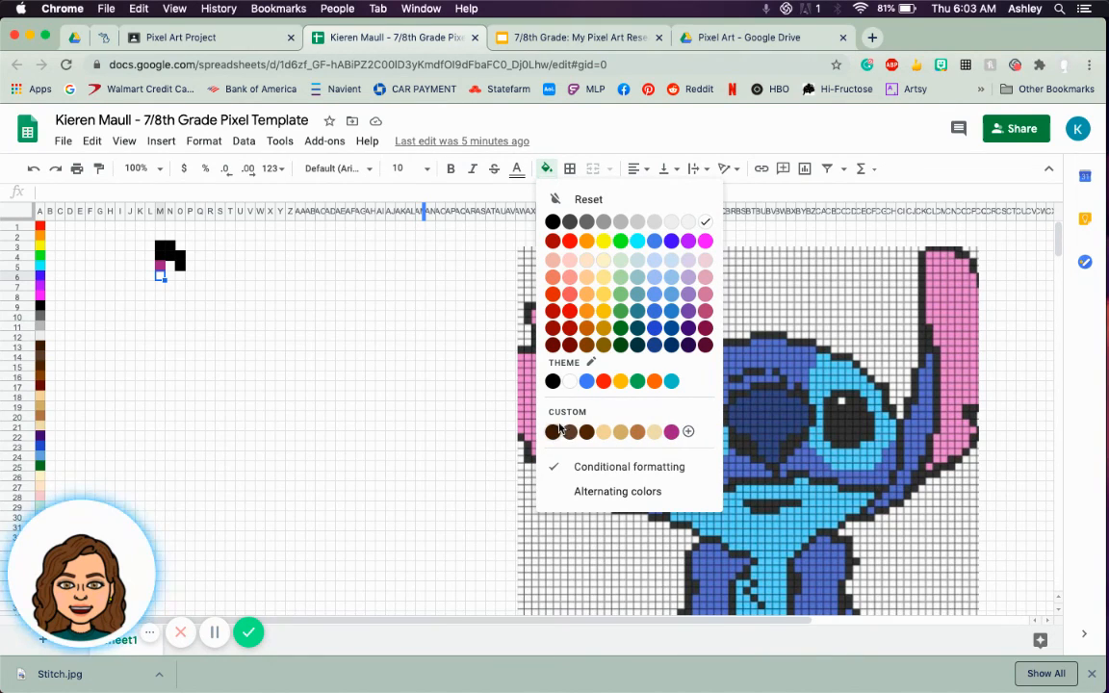
left_click(674, 433)
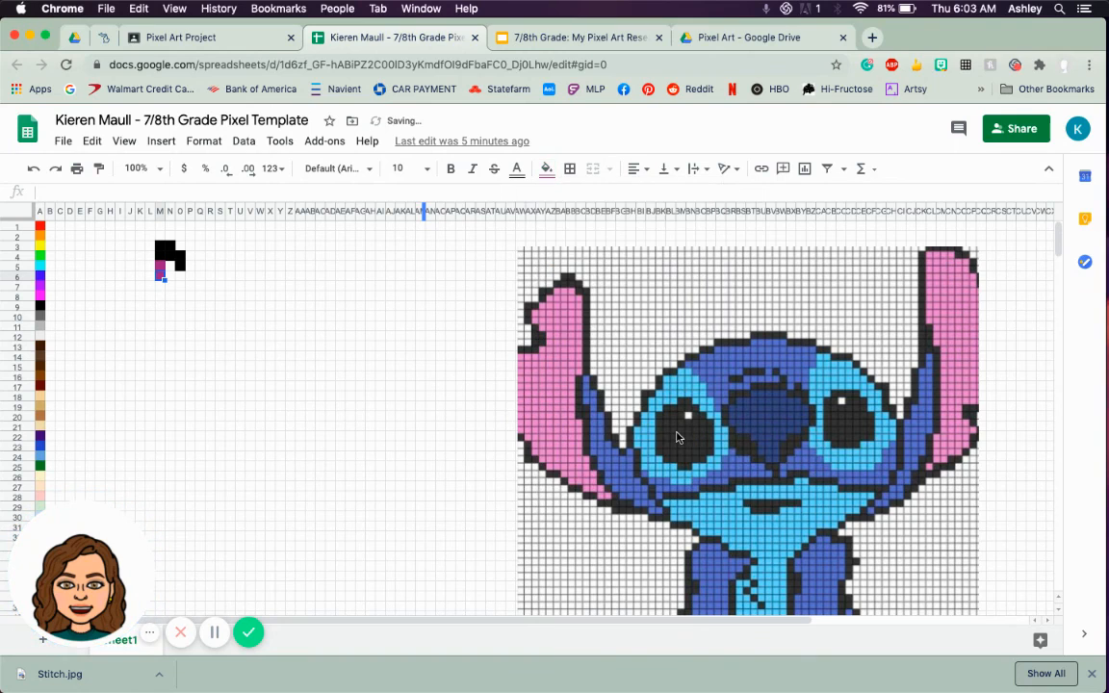
- Copy the magenta cell M6 into M7, dismiss the paste options and select M7 again
left_click(160, 284)
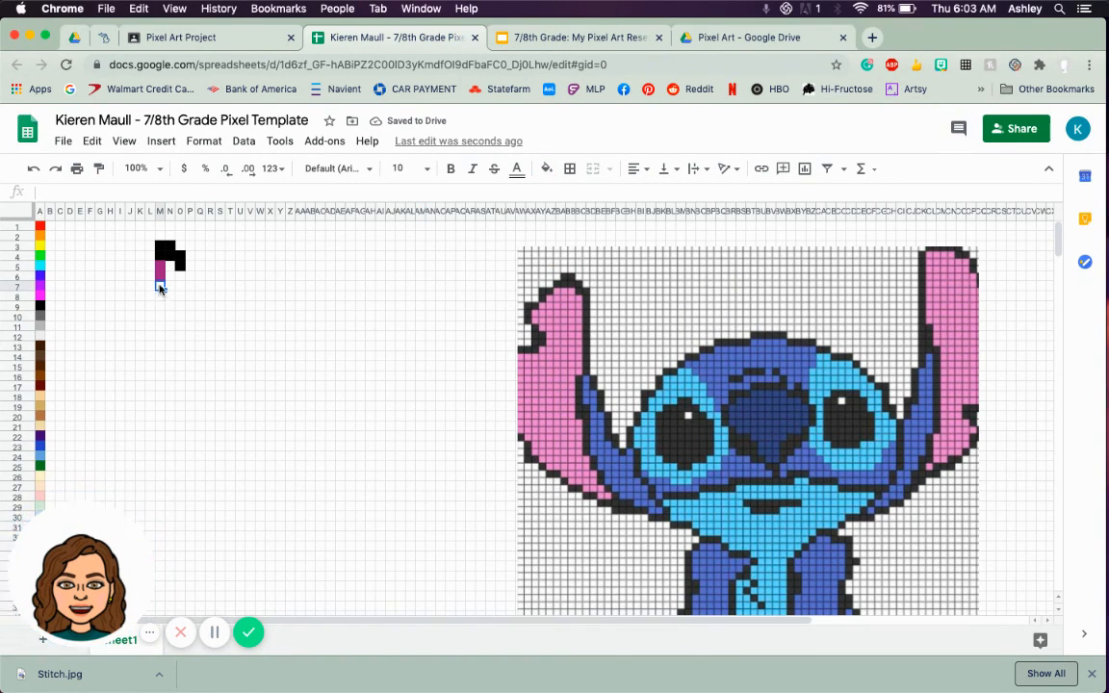
left_click(160, 277)
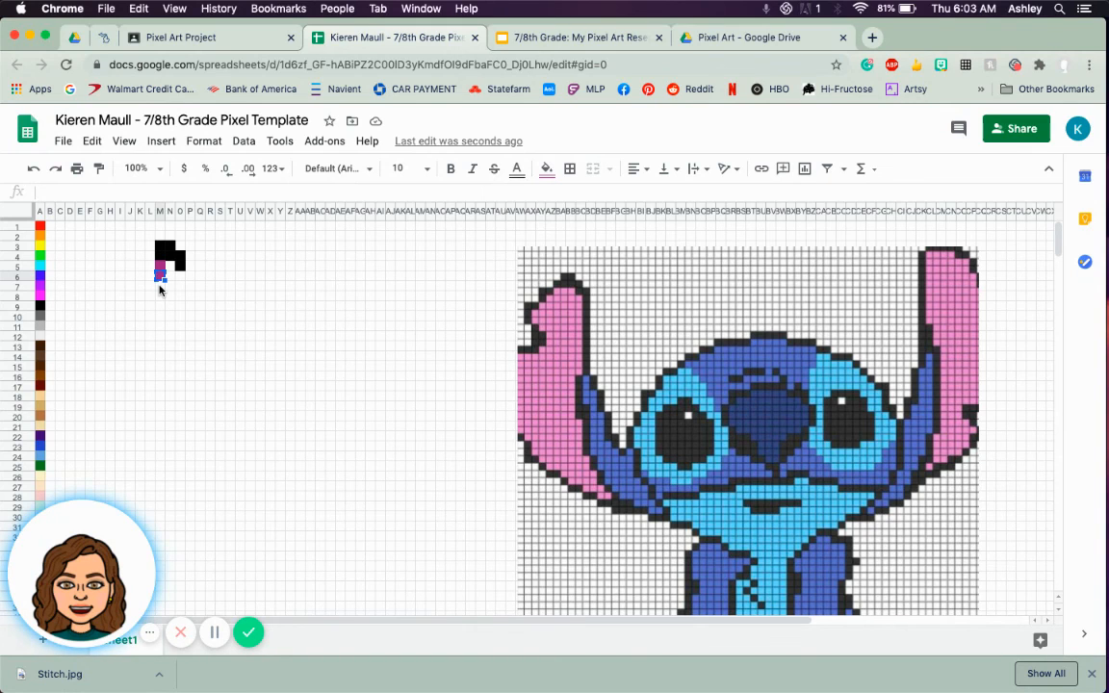
left_click(159, 287)
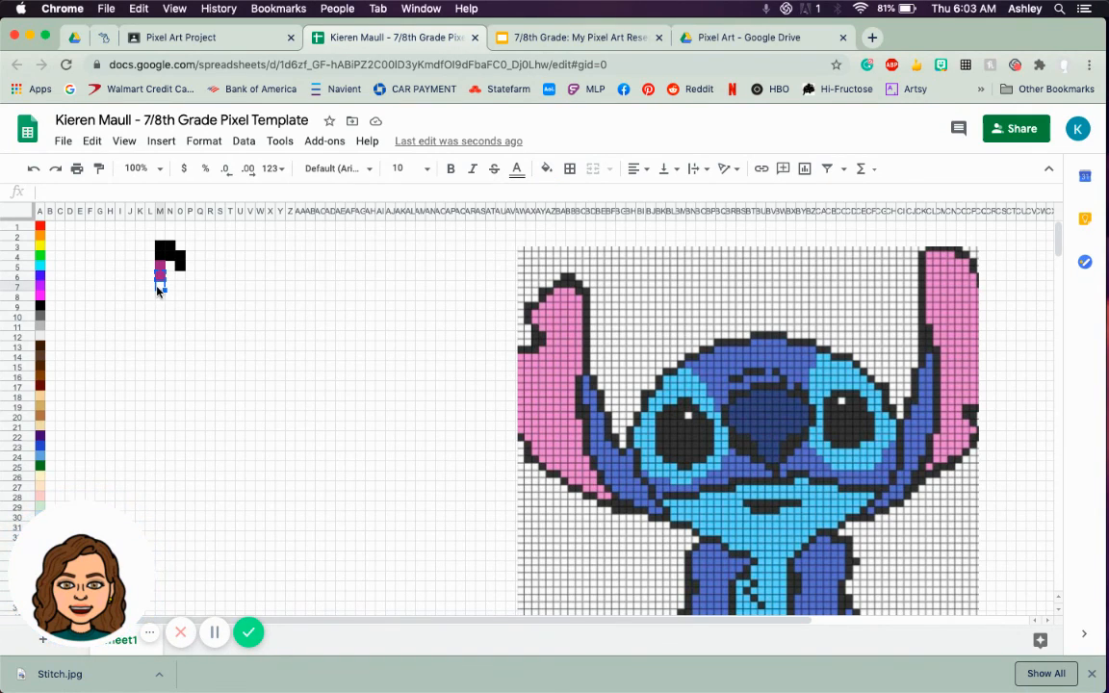
key("super+v")
left_click(183, 303)
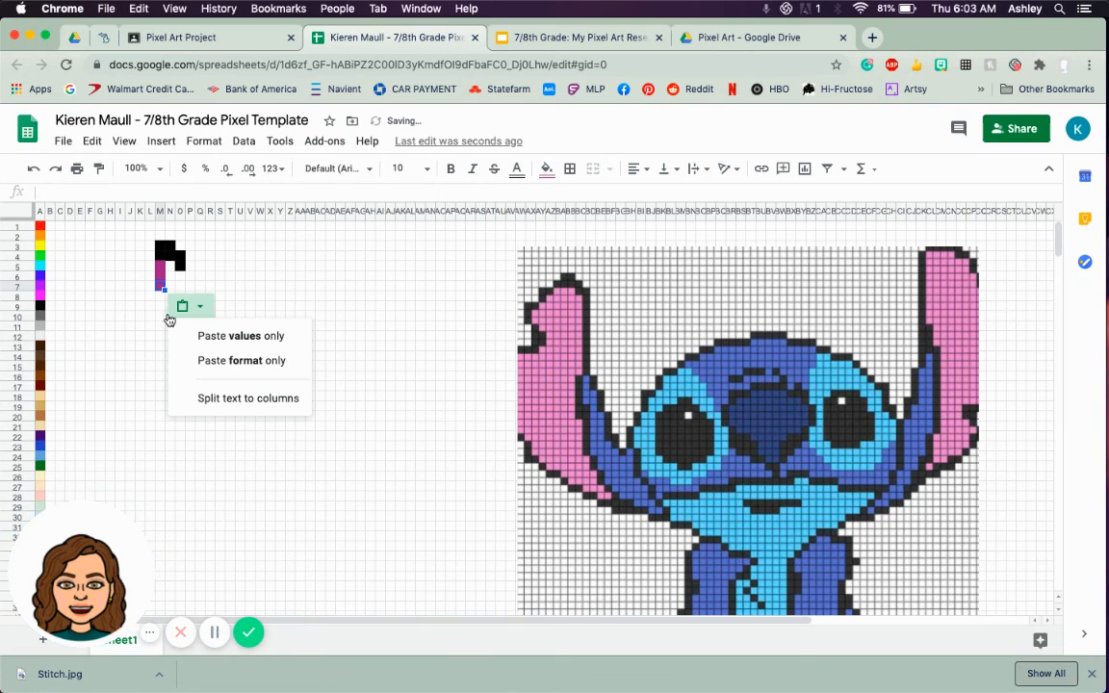
left_click(159, 320)
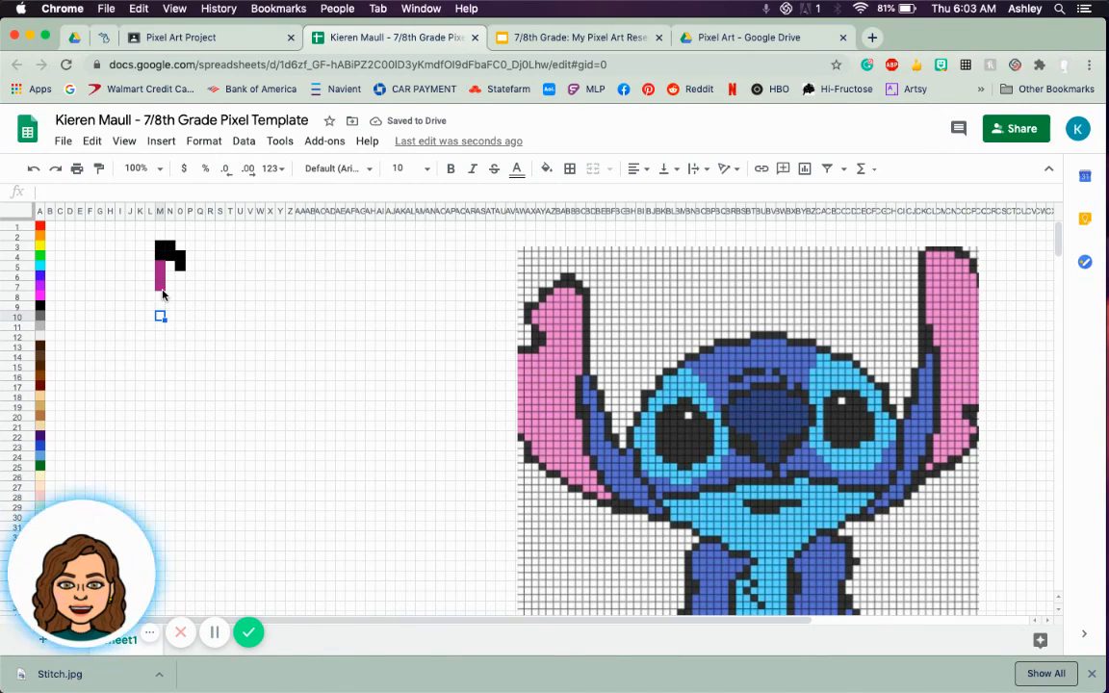
left_click(160, 284)
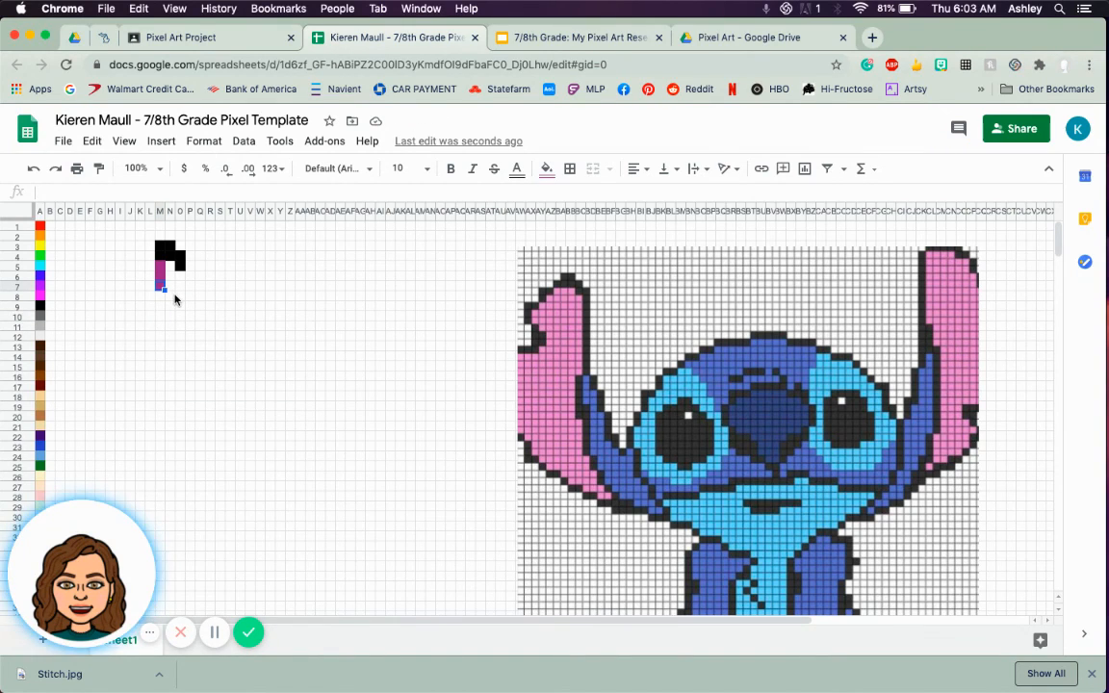